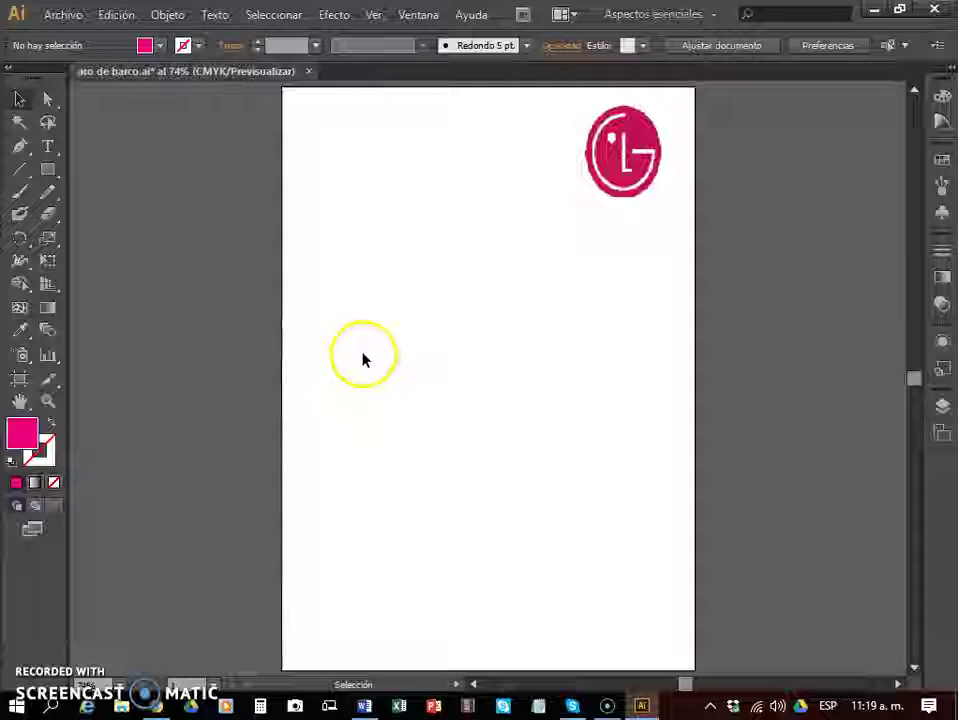
Move and rotate the reference LG logo back upright, then deselect it
click(600, 162)
mouse_move(609, 167)
mouse_down()
mouse_move(632, 180)
mouse_move(607, 160)
mouse_move(623, 152)
mouse_up()
click(547, 300)
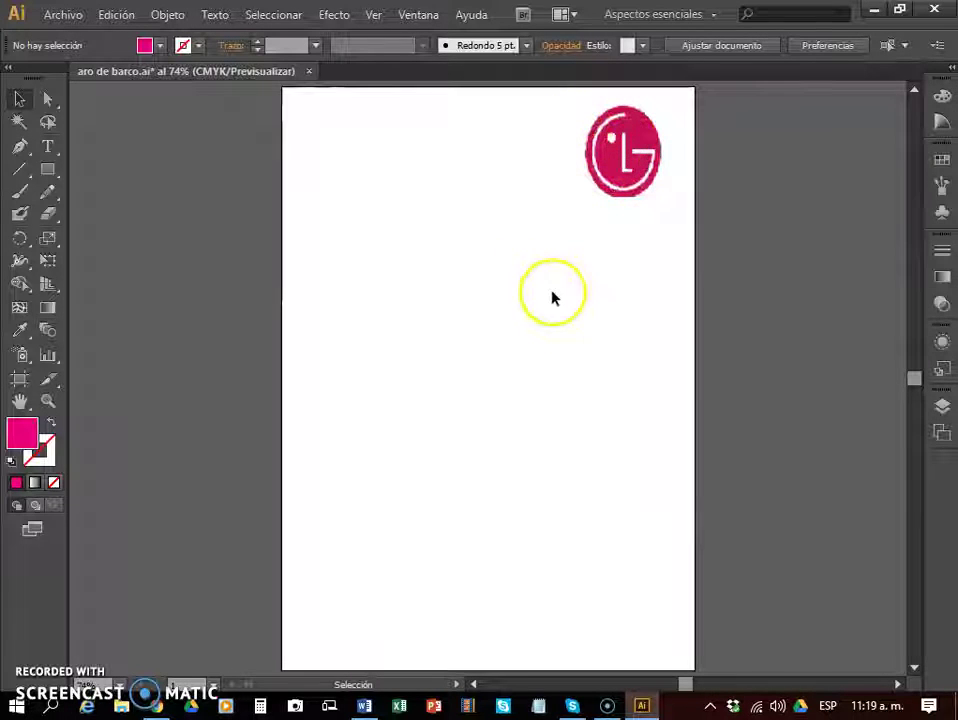
drag(643, 203, 615, 182)
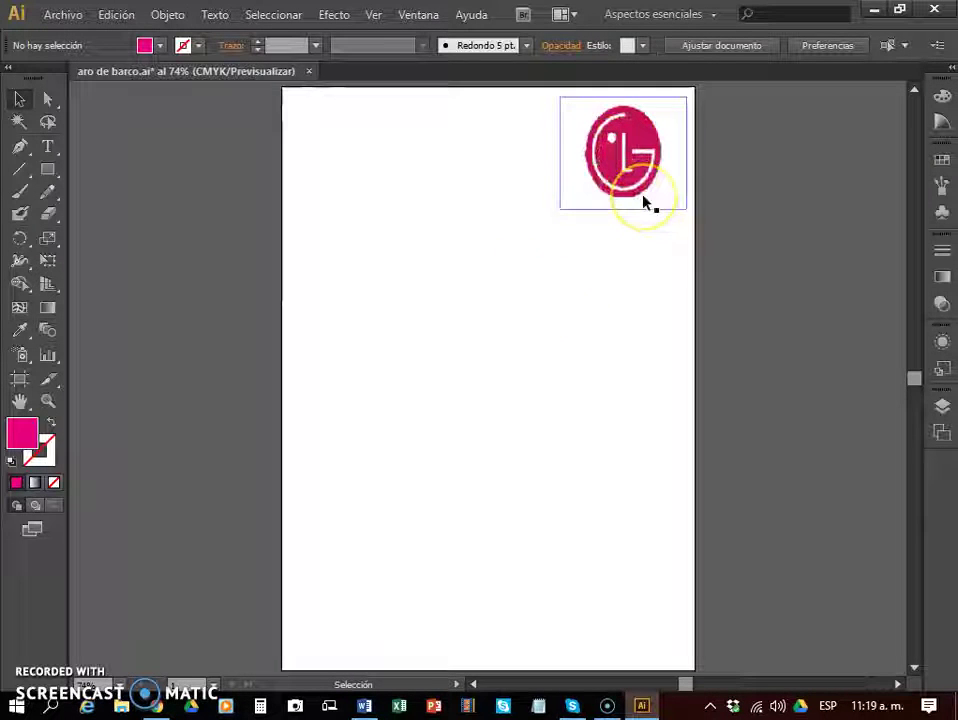
drag(665, 168, 616, 112)
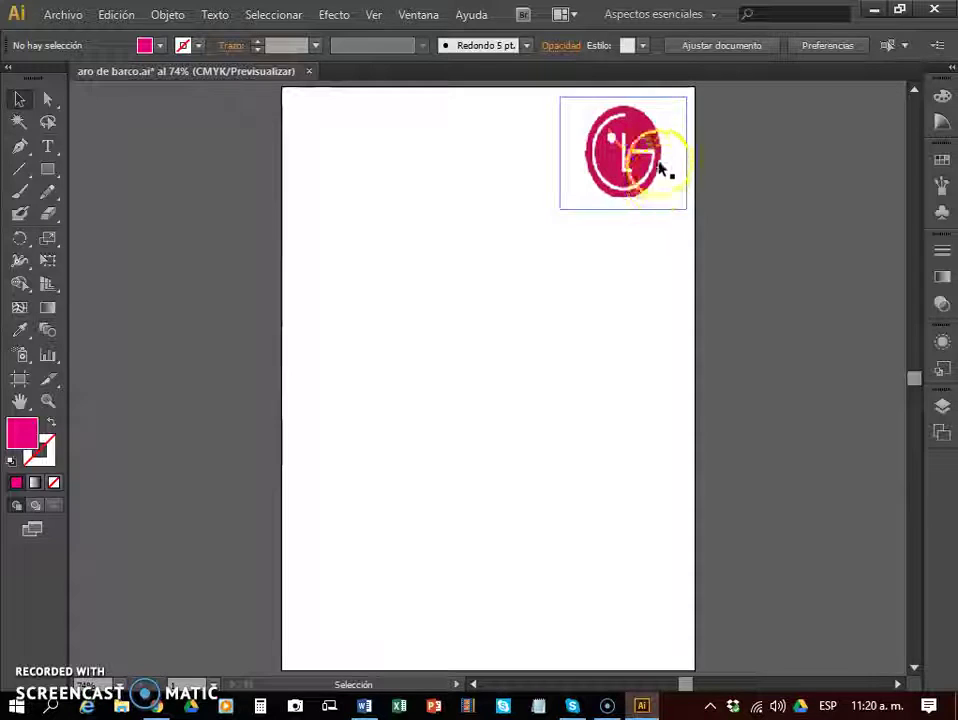
mouse_move(628, 184)
mouse_down()
mouse_move(605, 168)
mouse_move(636, 114)
mouse_move(659, 155)
mouse_move(620, 137)
mouse_move(637, 150)
mouse_move(622, 171)
mouse_move(609, 140)
mouse_move(635, 171)
mouse_up()
click(546, 258)
Draw a large magenta ellipse in the centre of the page
click(288, 308)
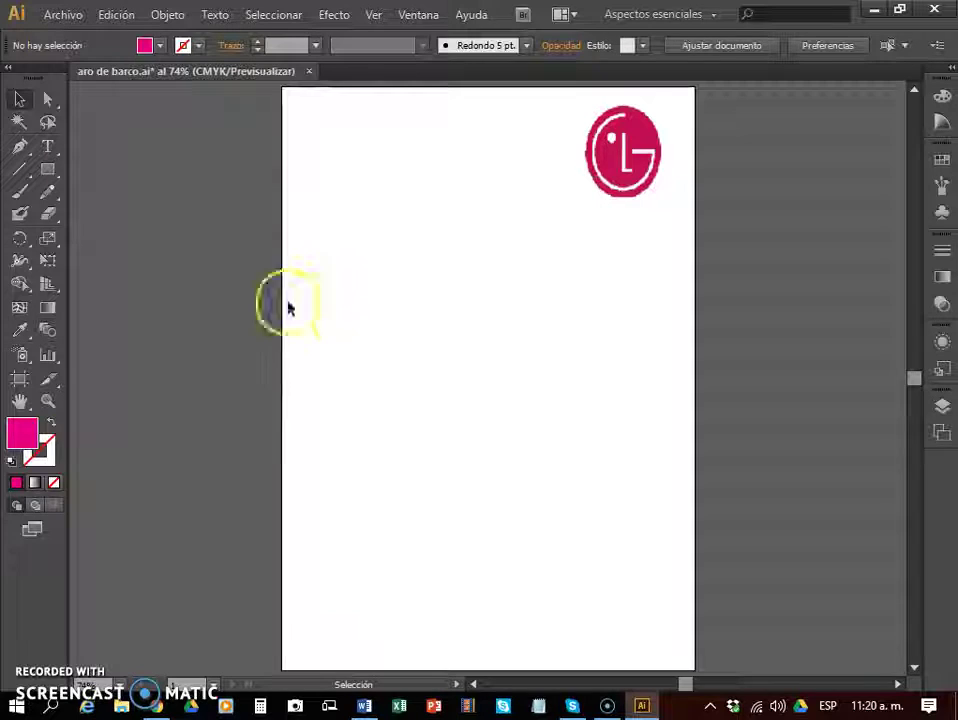
click(158, 45)
drag(103, 124, 182, 97)
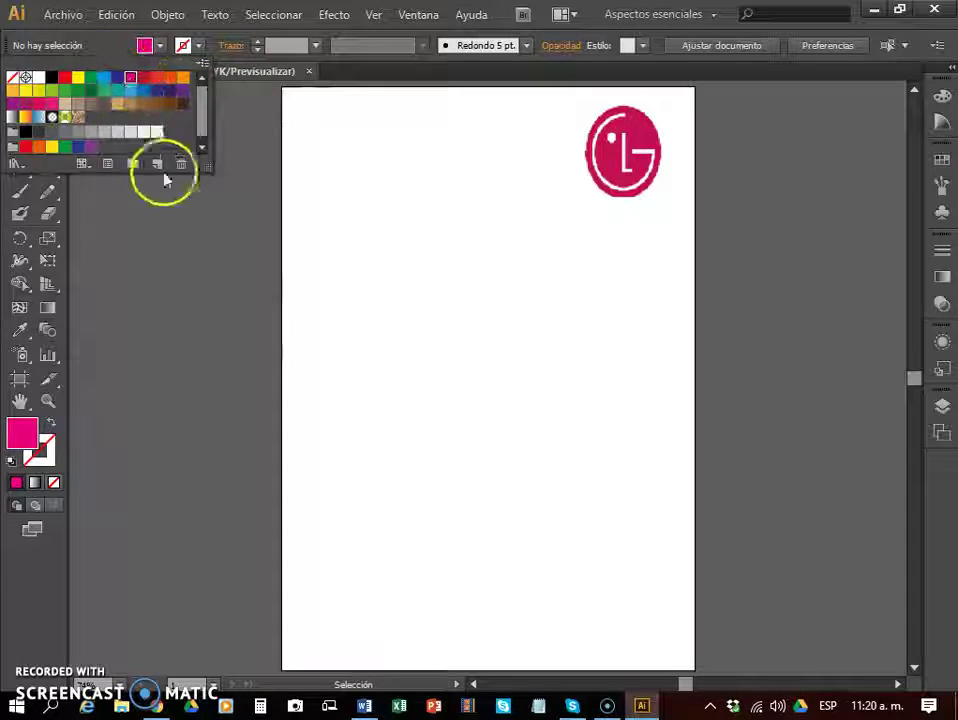
click(187, 204)
click(50, 170)
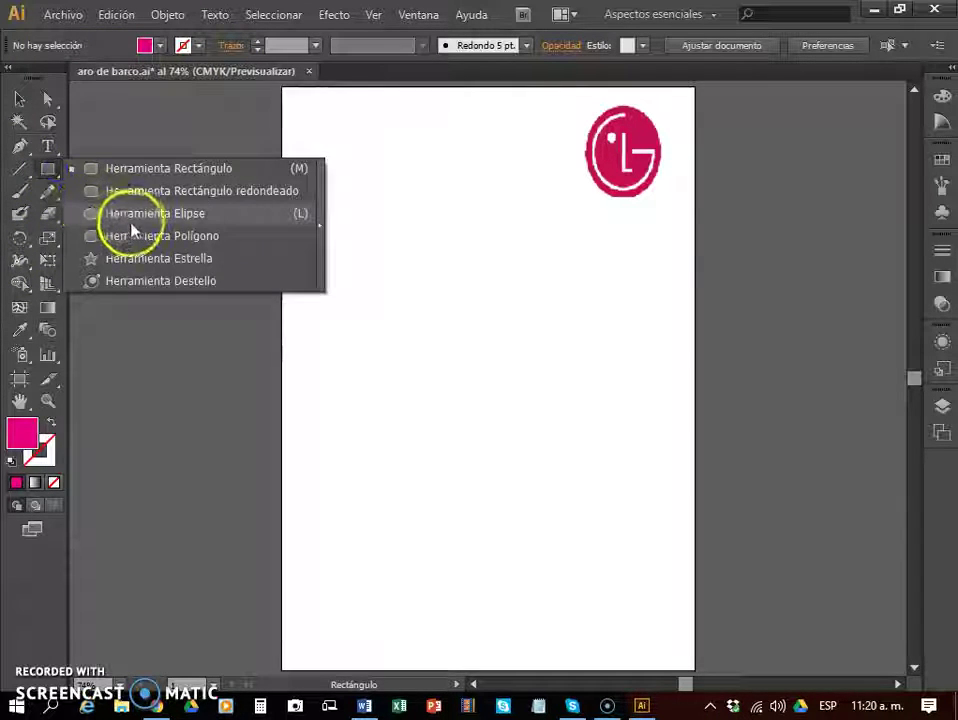
drag(56, 176, 130, 215)
drag(365, 226, 626, 540)
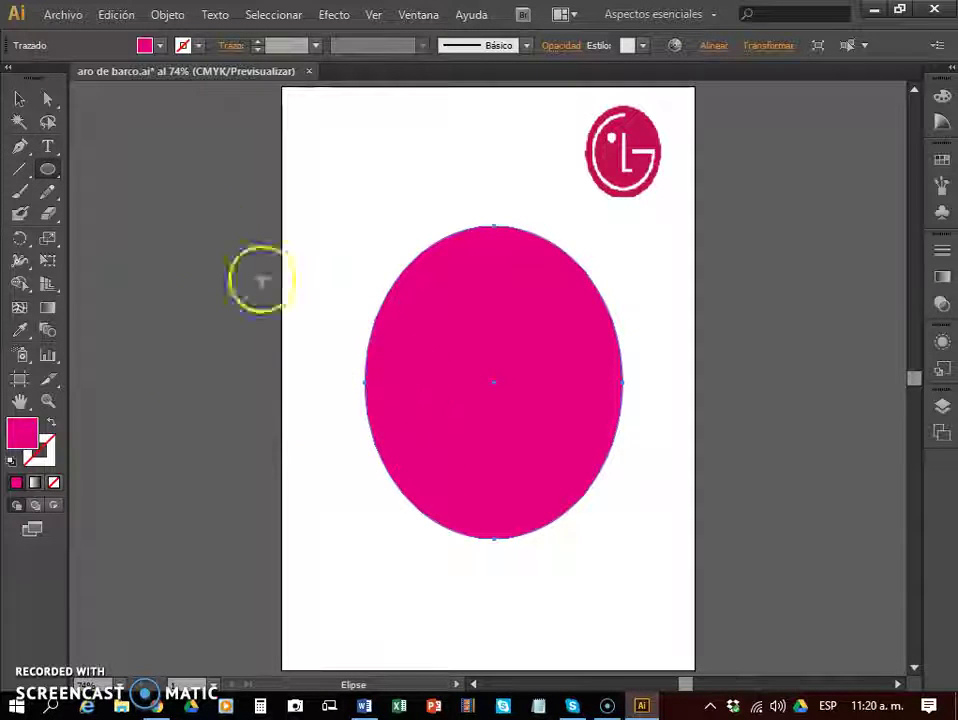
Duplicate the ellipse, shrink the copy and centre it inside the large one
click(20, 100)
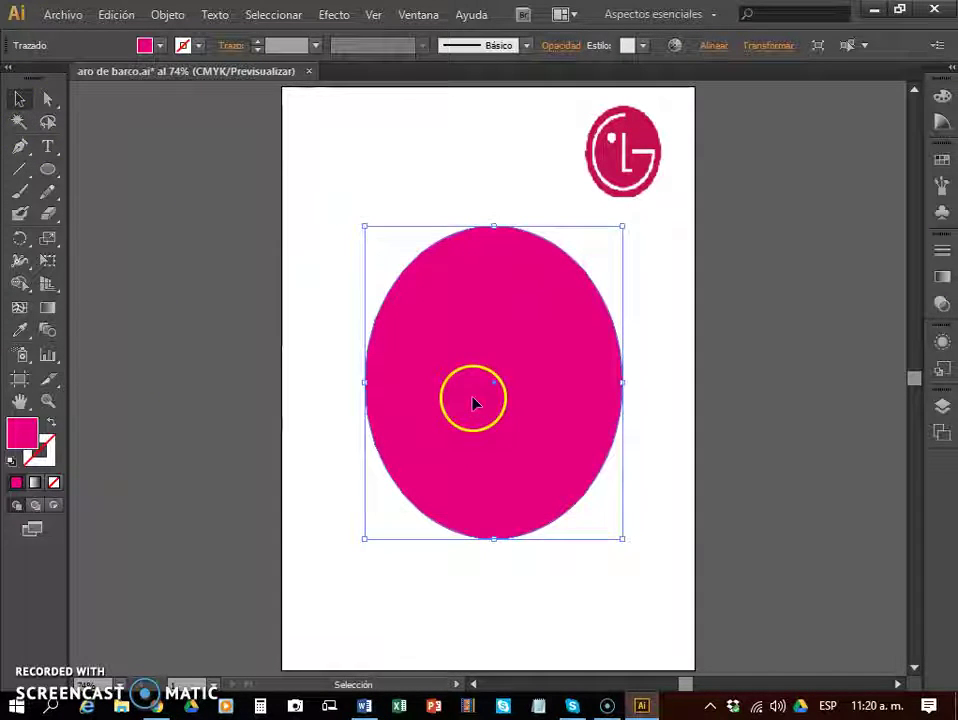
drag(477, 403, 409, 267)
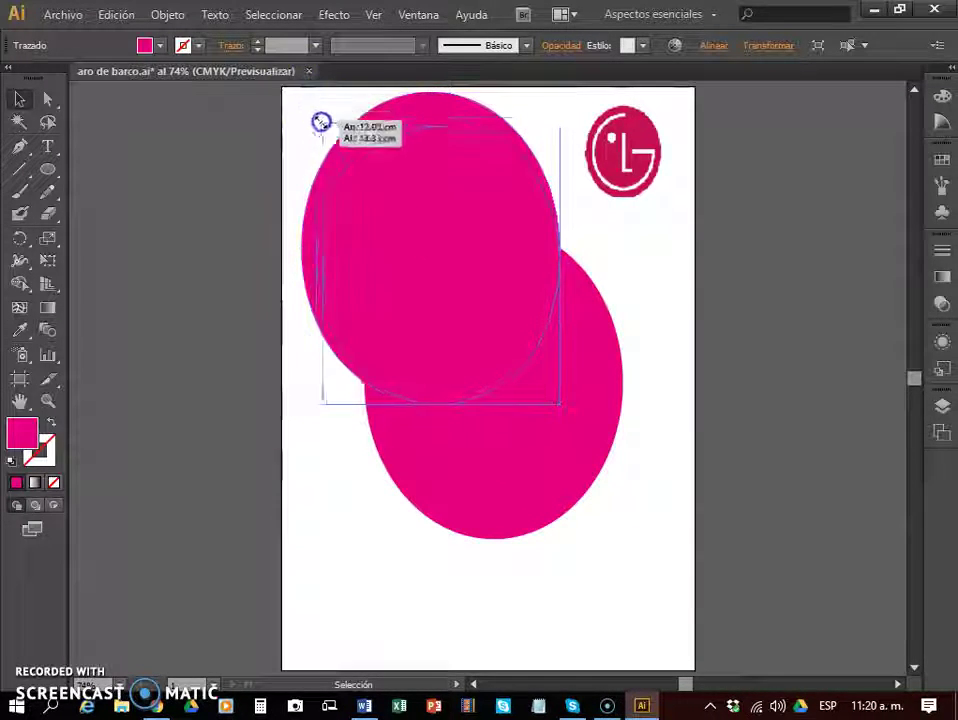
drag(300, 90, 332, 140)
drag(413, 224, 464, 336)
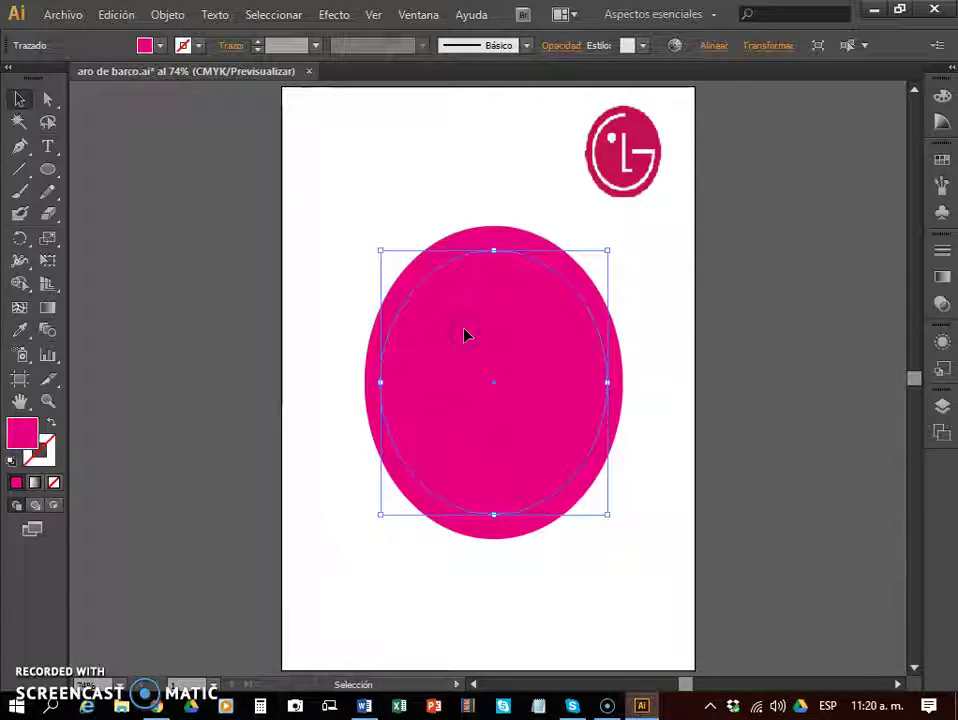
Fill the inner ellipse with white
click(158, 46)
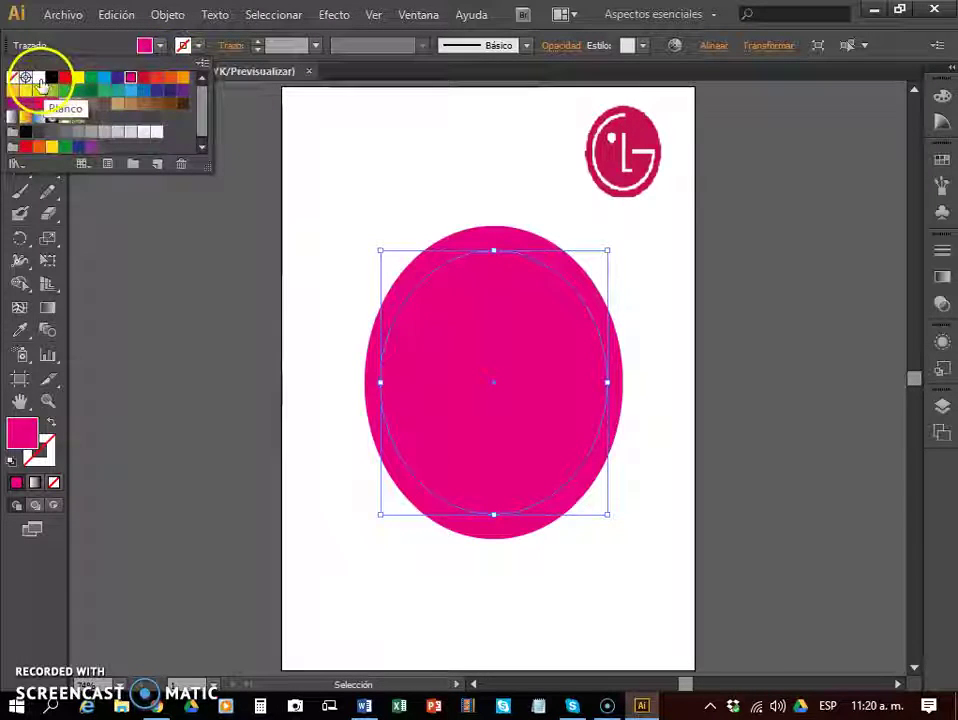
click(39, 77)
click(263, 207)
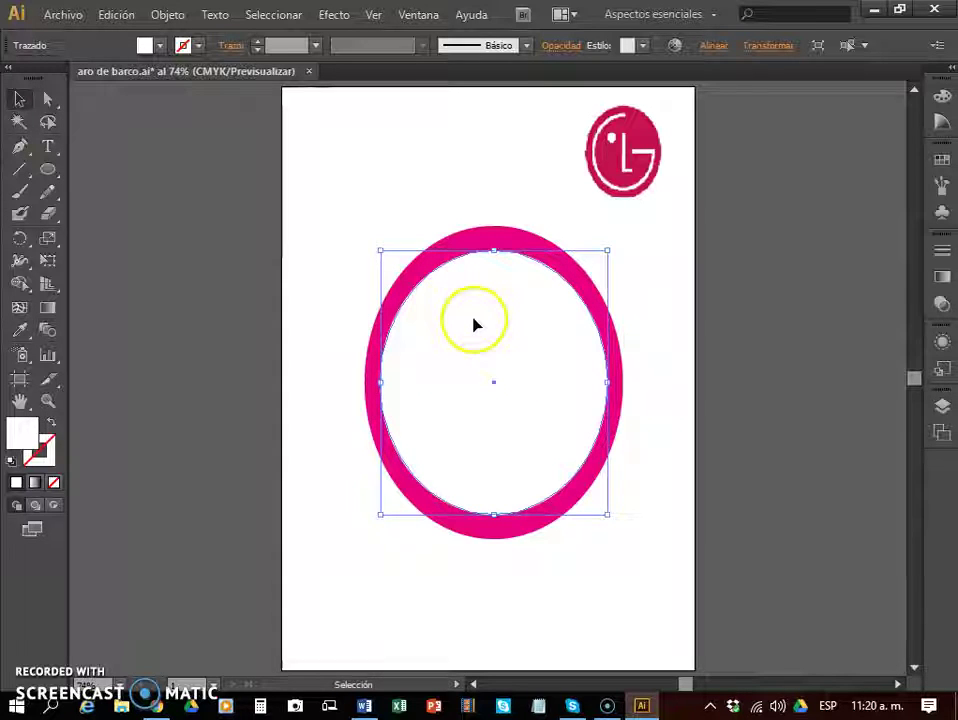
Duplicate the white ellipse, fill the copy magenta, shrink it and centre it inside
drag(475, 322, 447, 201)
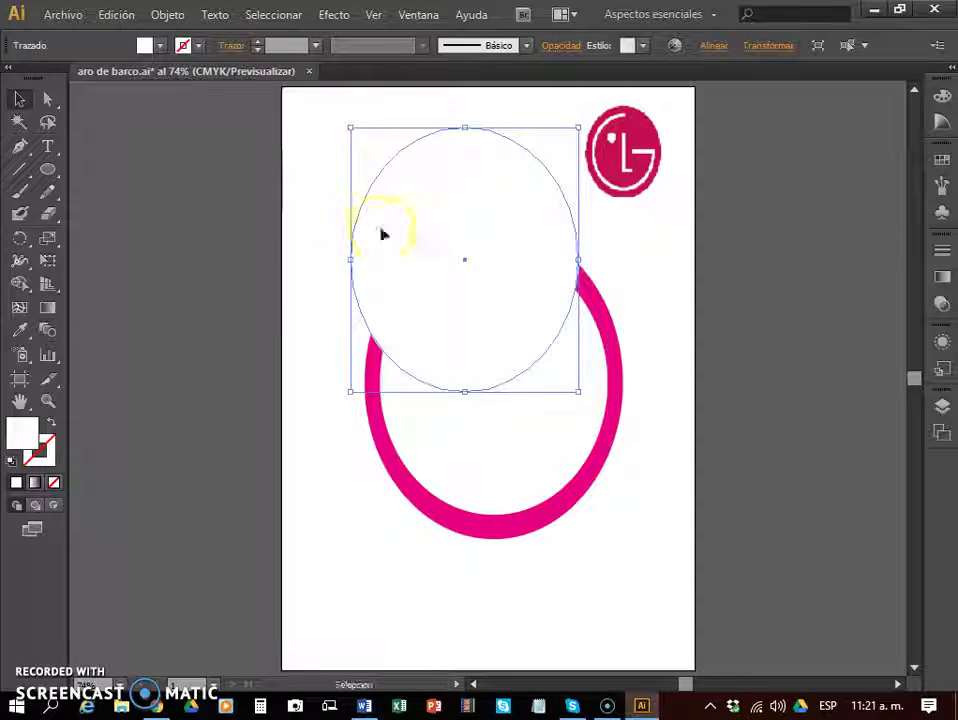
click(161, 46)
drag(128, 72, 133, 86)
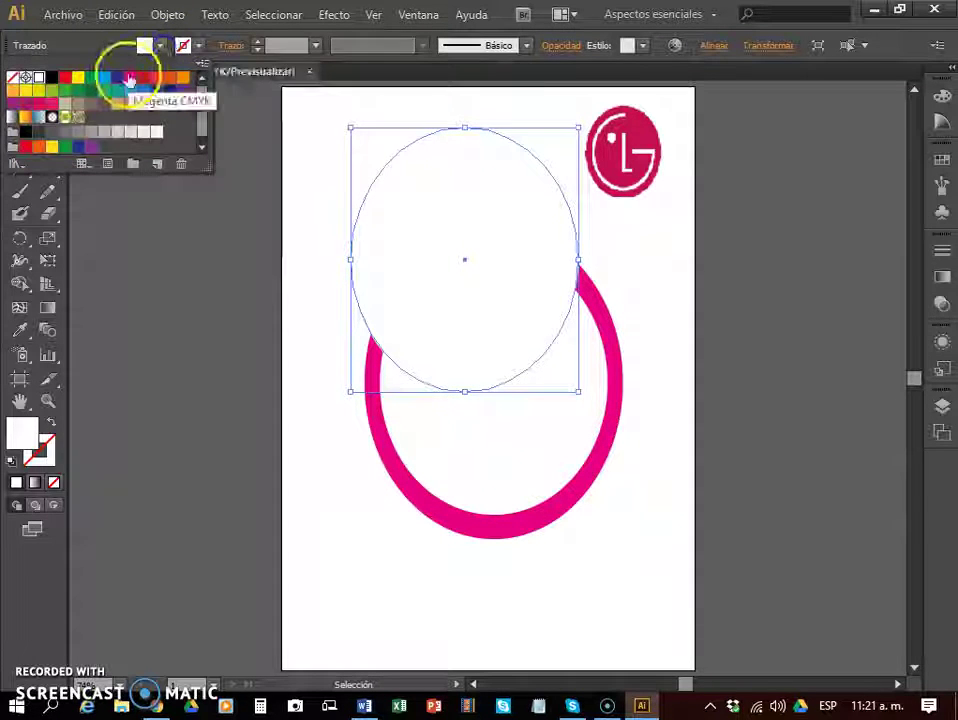
click(133, 86)
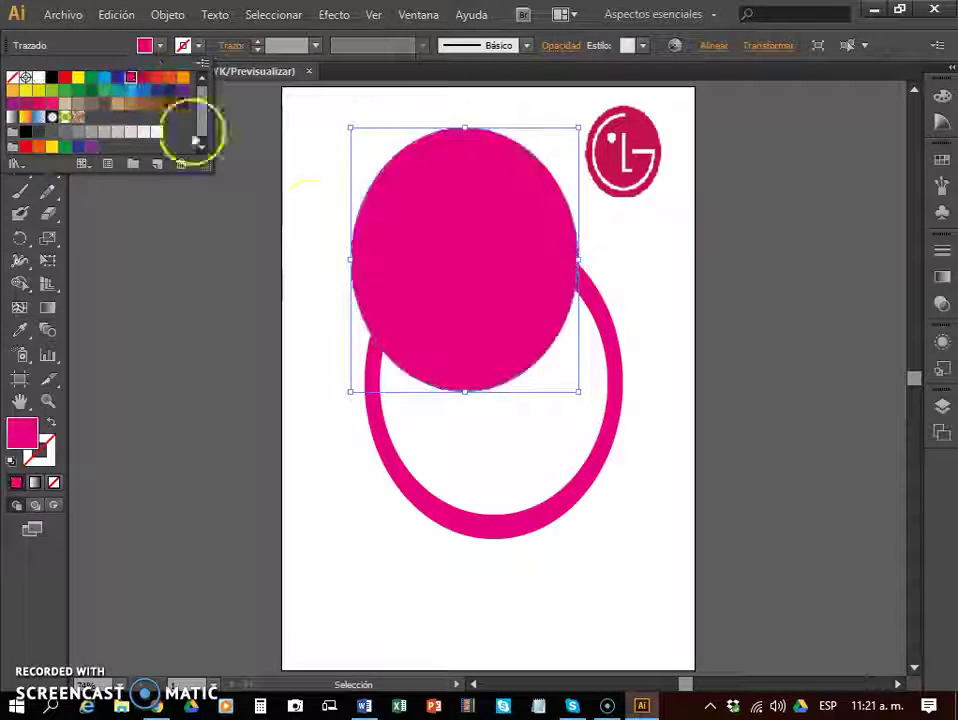
click(347, 128)
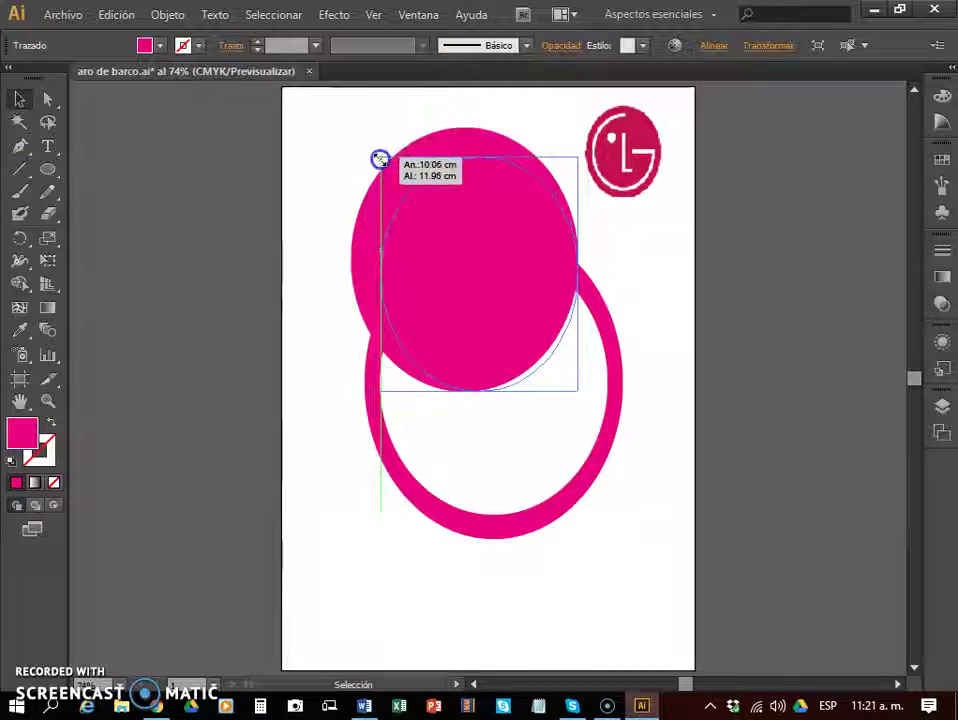
drag(349, 128, 380, 157)
drag(453, 207, 472, 324)
Check the reference LG logo for comparison, then deselect everything
shift+click(612, 112)
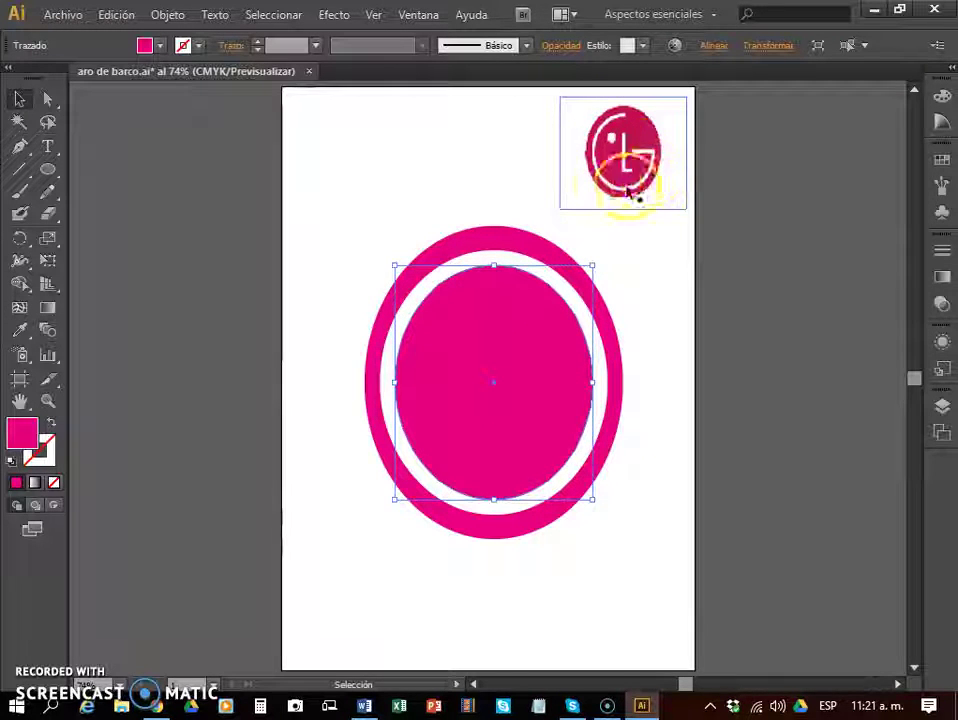
shift+click(645, 130)
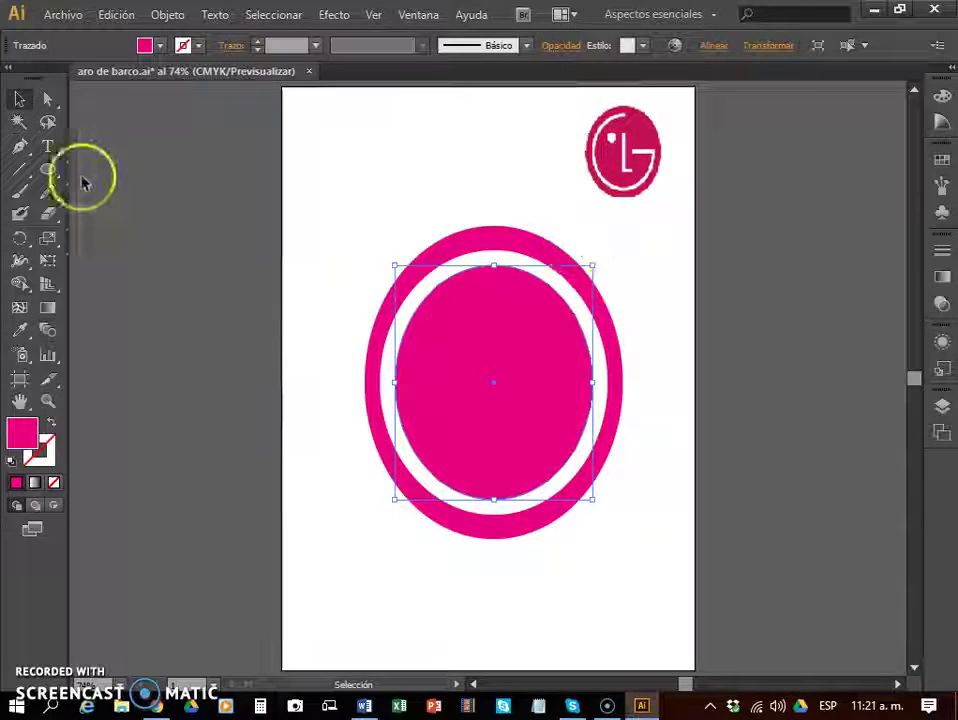
click(340, 236)
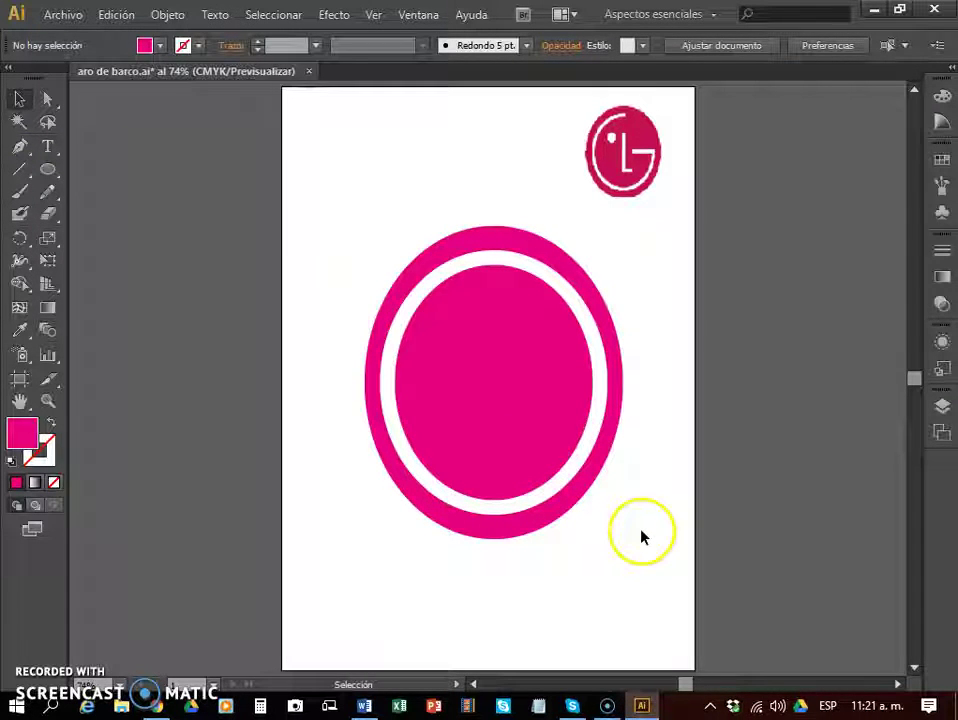
Select the artwork around the ellipses and the reference logo, then deselect
mouse_move(560, 437)
mouse_down()
mouse_move(385, 291)
mouse_move(538, 466)
mouse_up()
click(622, 127)
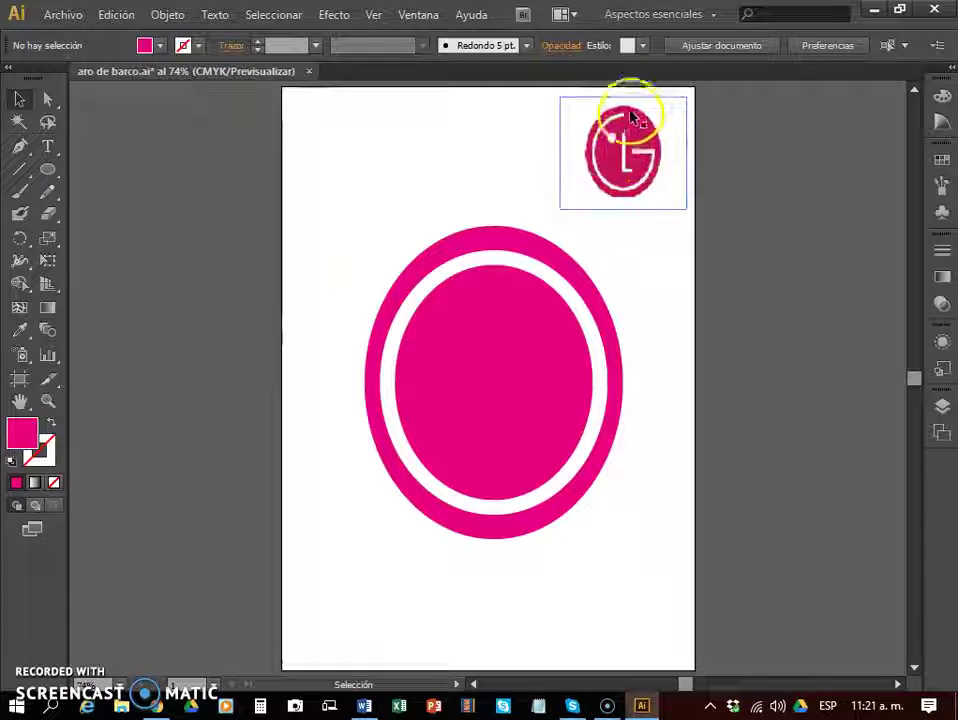
click(507, 171)
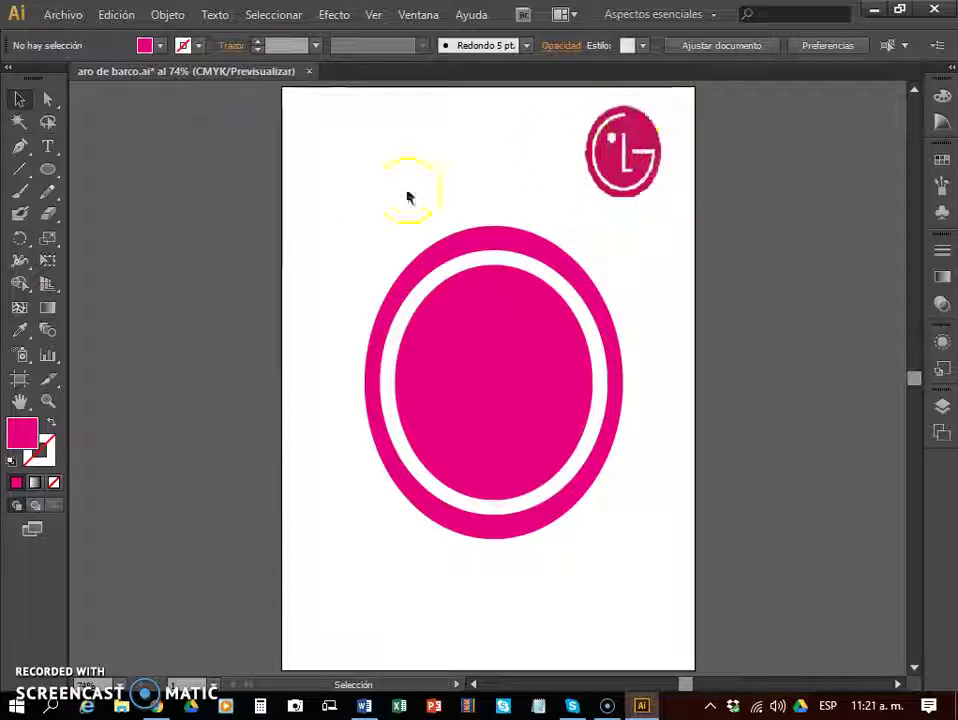
Draw a magenta rectangle over the ring's upper right, adjusting its position, height and width
drag(47, 169, 140, 172)
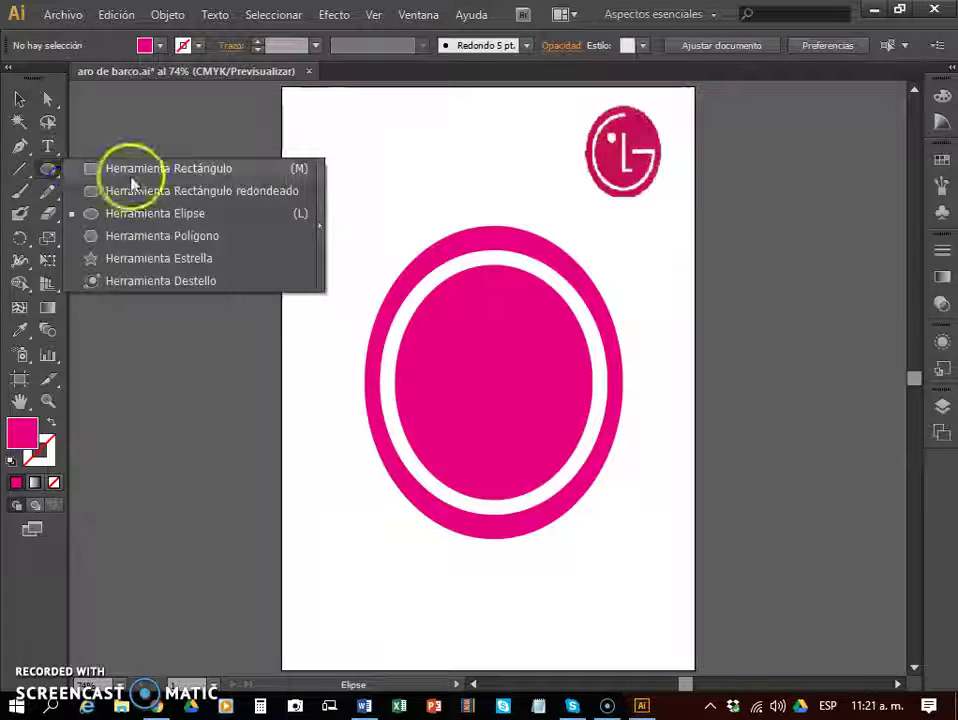
mouse_move(513, 210)
mouse_down()
mouse_move(597, 360)
mouse_move(633, 370)
mouse_up()
click(20, 99)
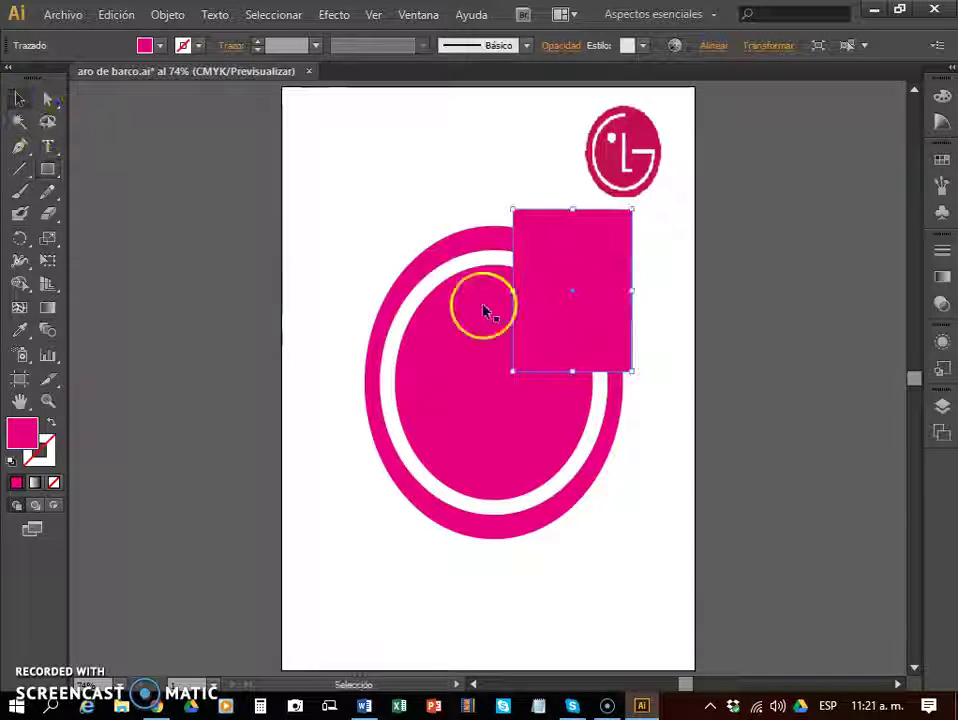
drag(549, 324, 531, 331)
drag(553, 378, 553, 393)
drag(612, 302, 637, 304)
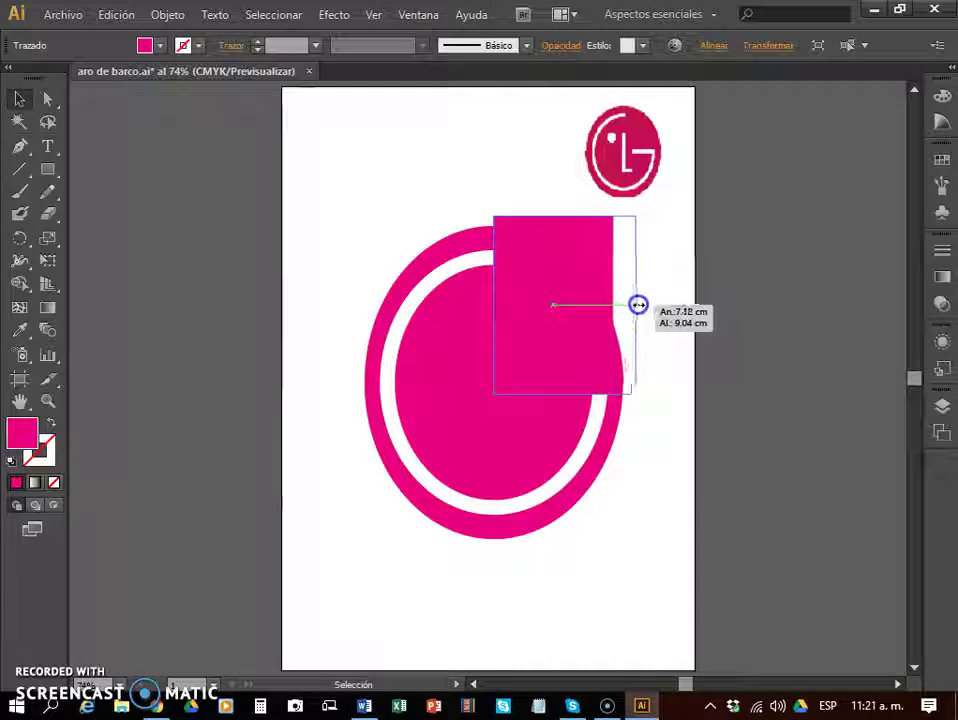
click(637, 447)
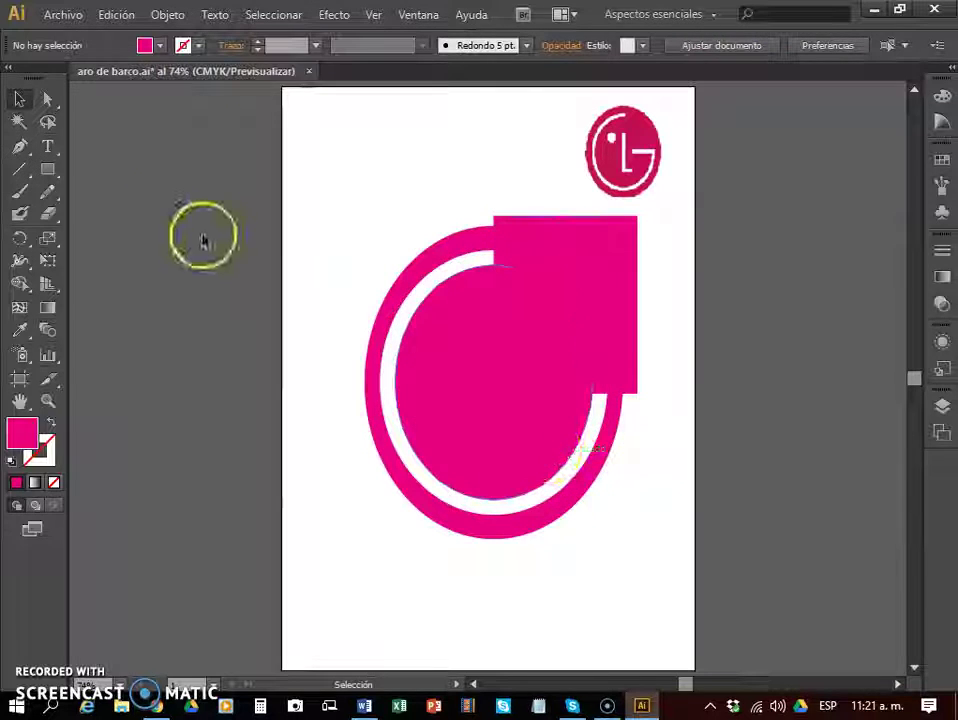
click(671, 545)
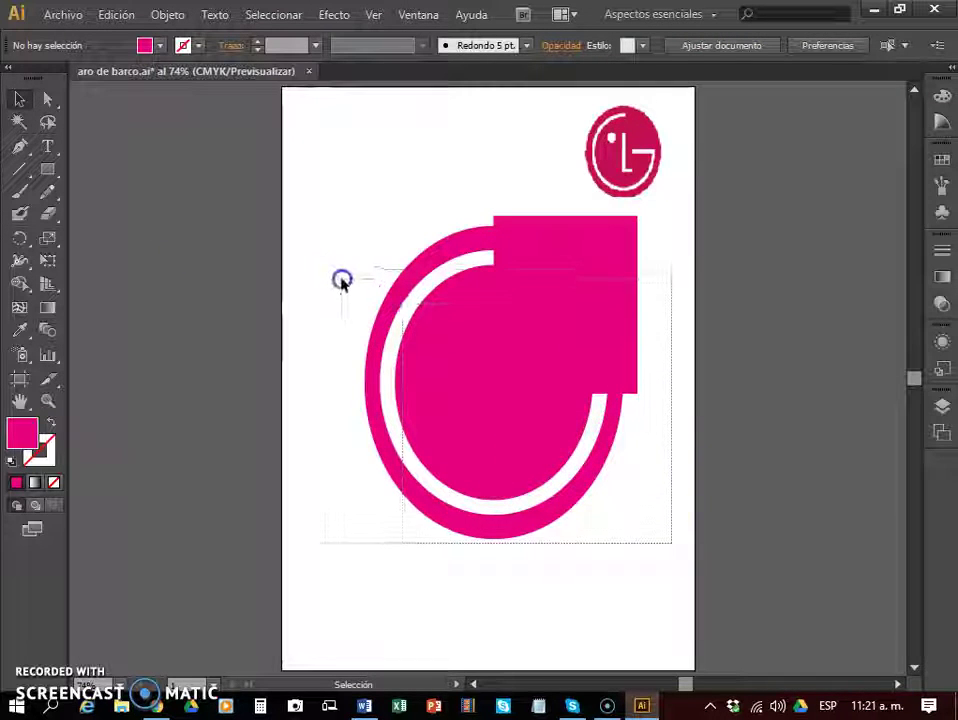
Select all shapes and Shape Builder-unite the inner magenta oval with the square's overlapping quarter
drag(438, 336, 316, 268)
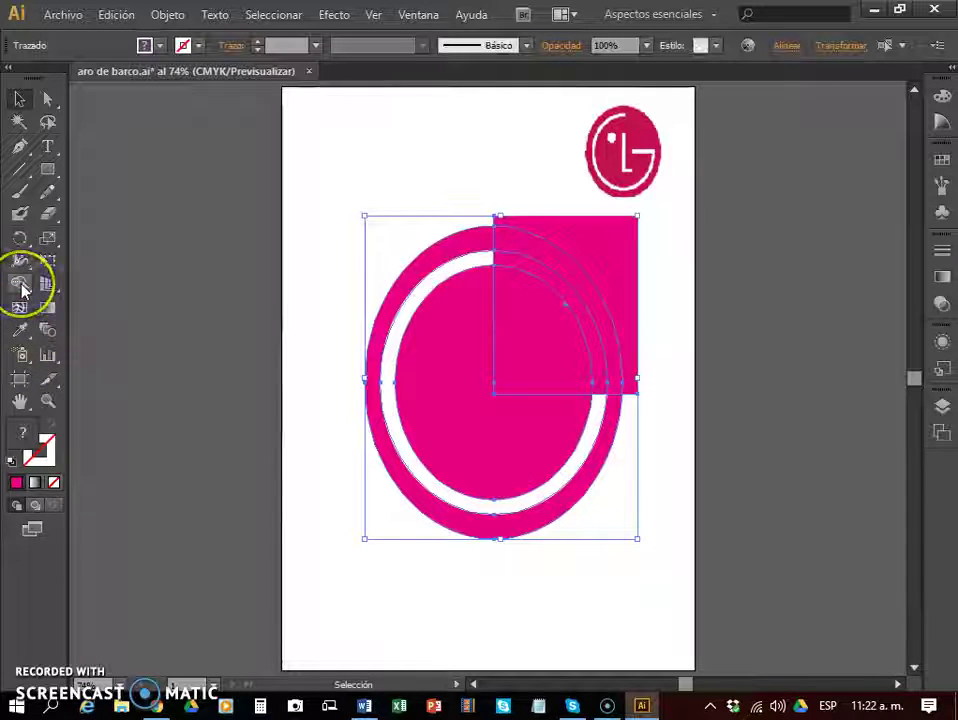
click(21, 289)
mouse_move(383, 366)
mouse_down()
mouse_move(543, 345)
mouse_move(549, 305)
mouse_up()
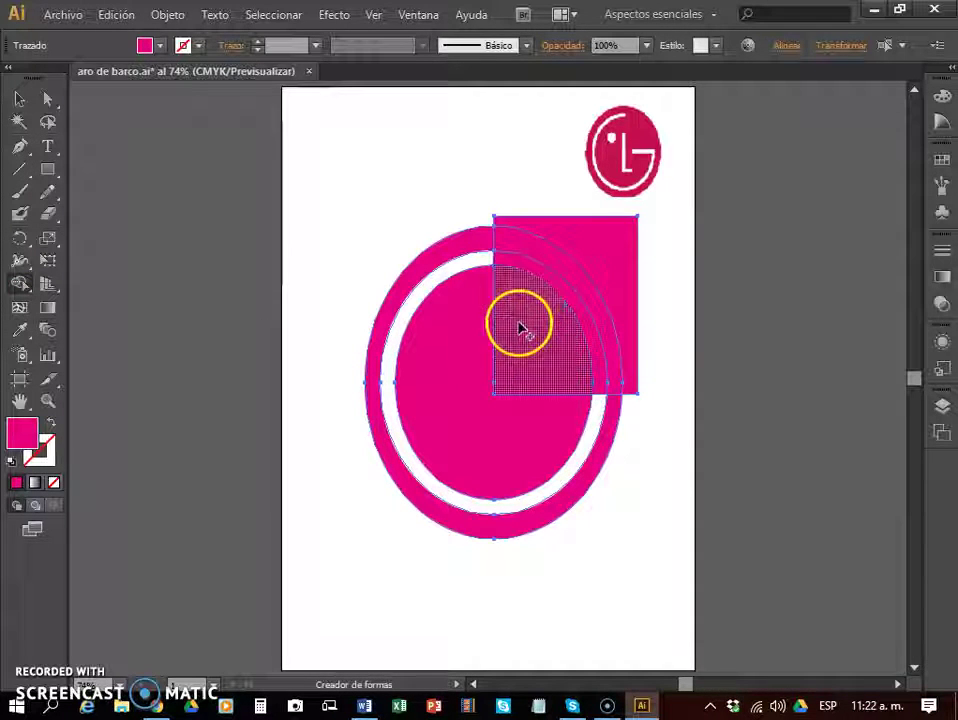
click(537, 285)
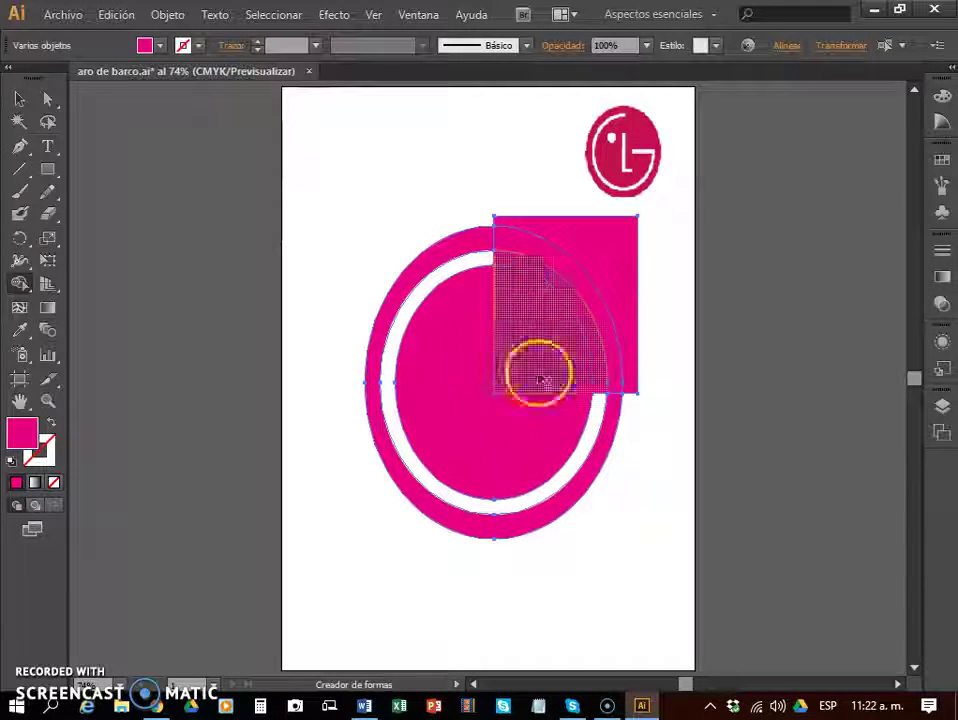
mouse_move(445, 398)
mouse_down()
mouse_move(497, 388)
mouse_move(507, 374)
mouse_up()
click(19, 99)
click(664, 418)
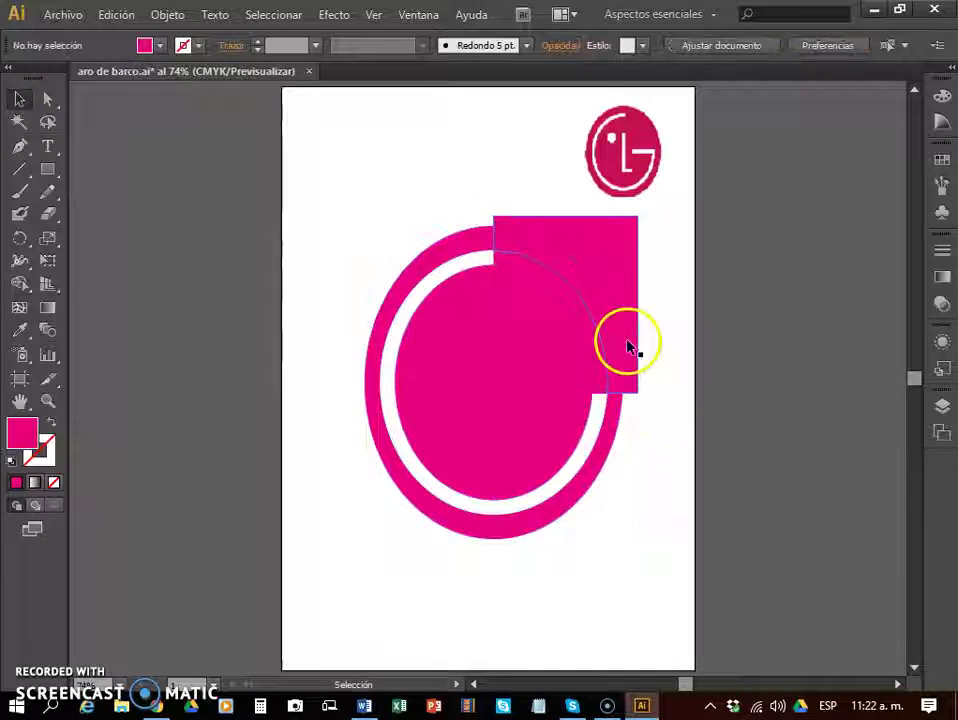
Delete the leftover magenta square, redoing the selection once, and adjust the white ring's right end
click(619, 306)
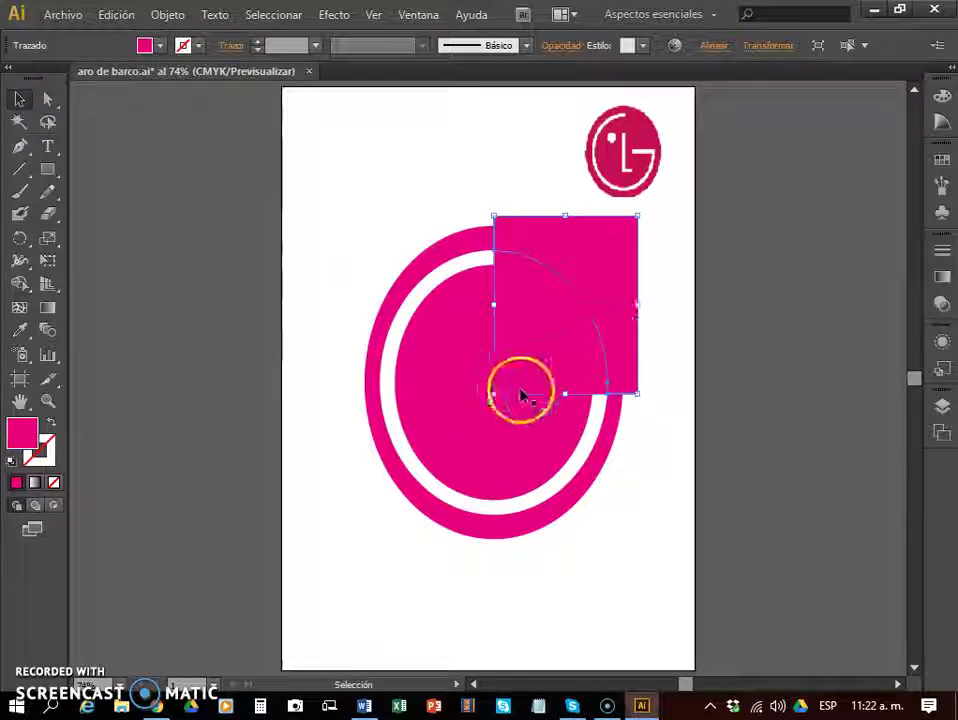
key(Delete)
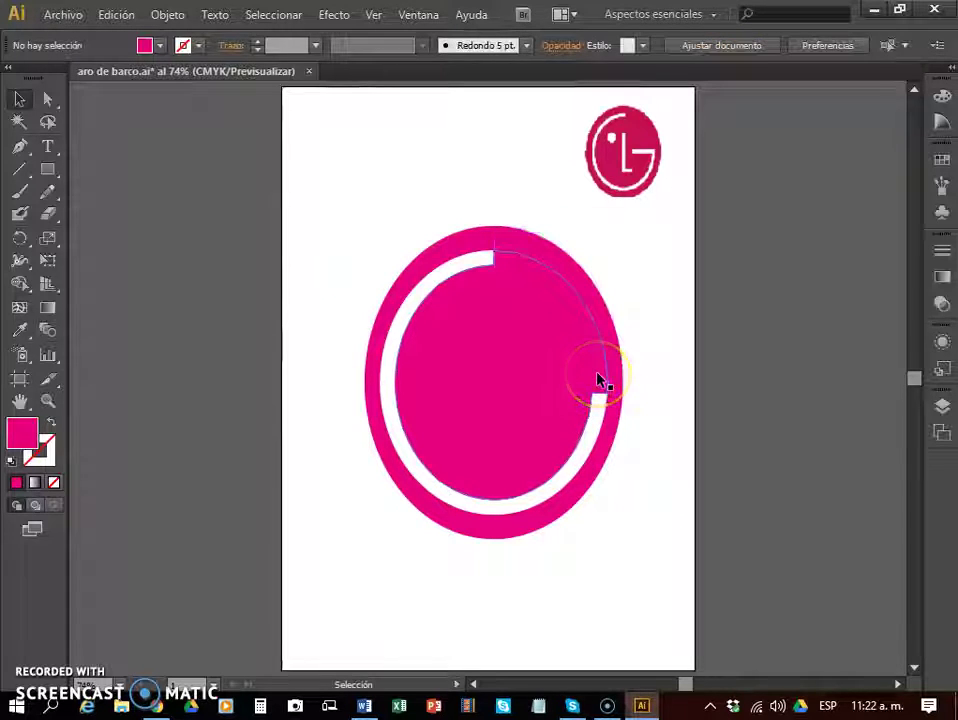
click(562, 342)
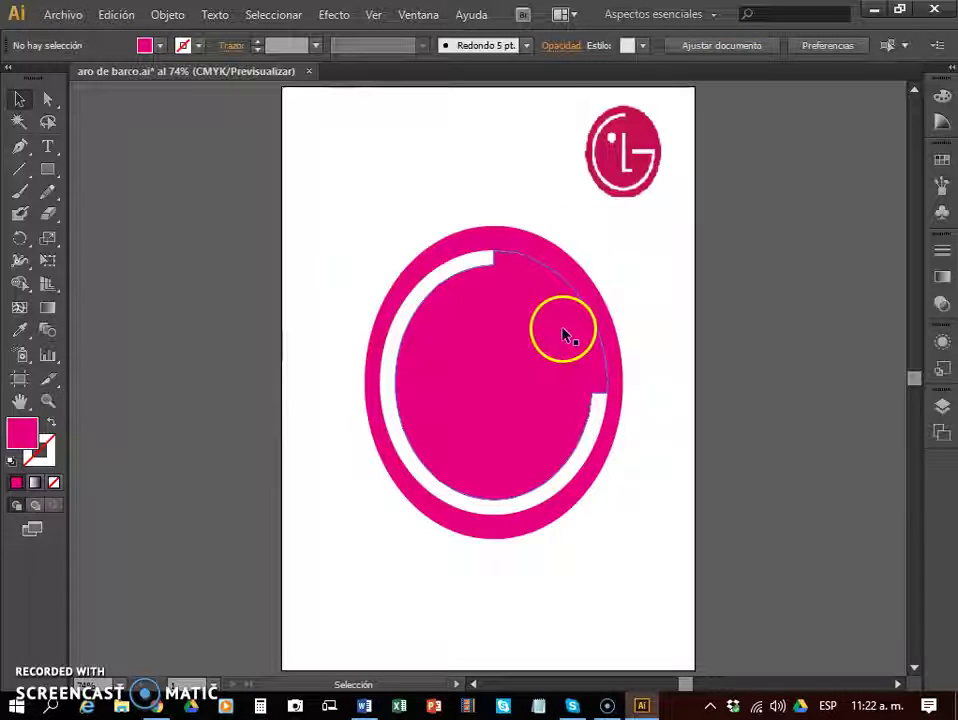
key(ctrl+z)
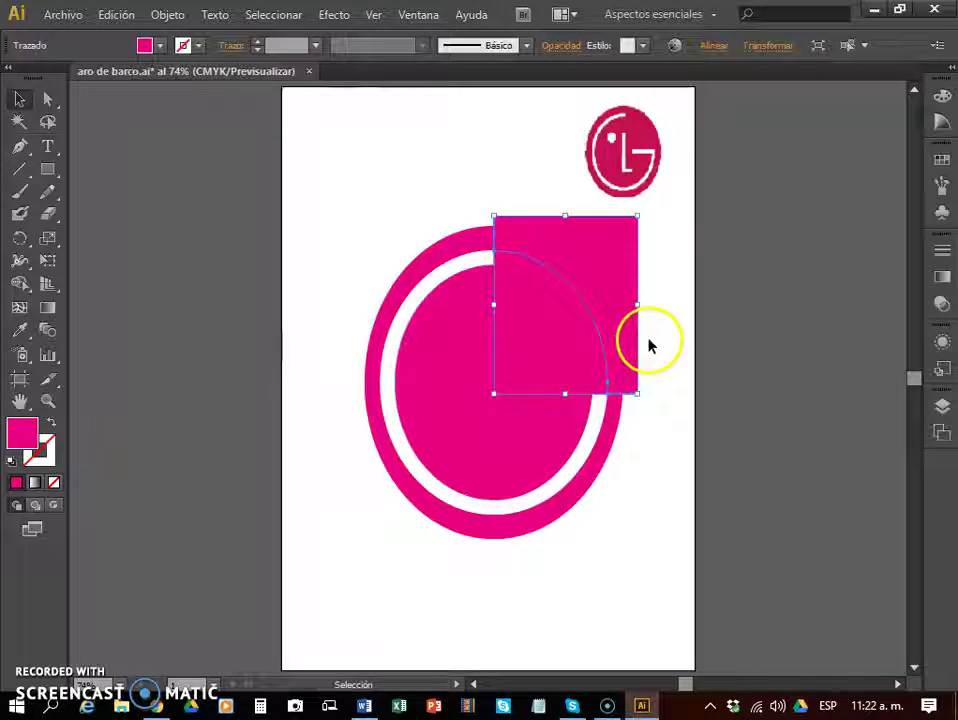
click(582, 336)
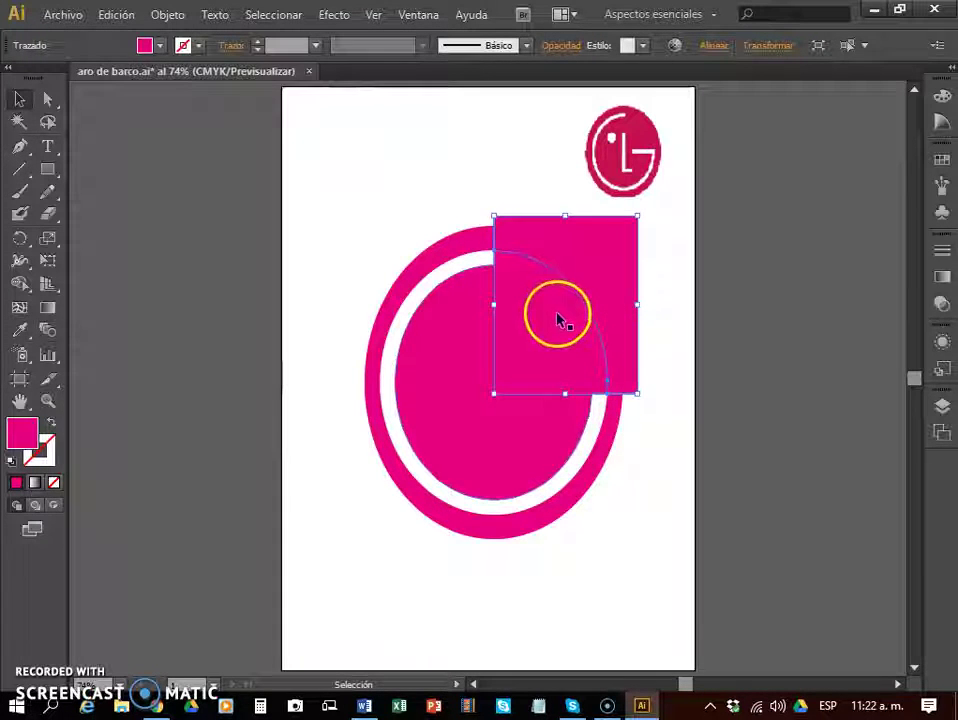
click(590, 310)
key(Delete)
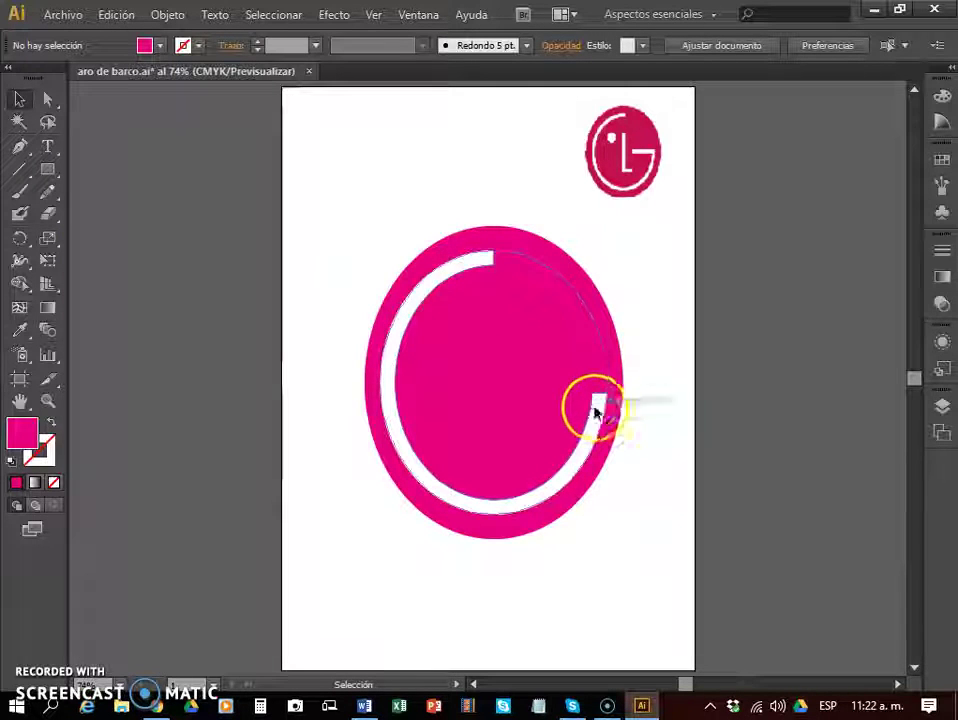
drag(597, 401, 576, 403)
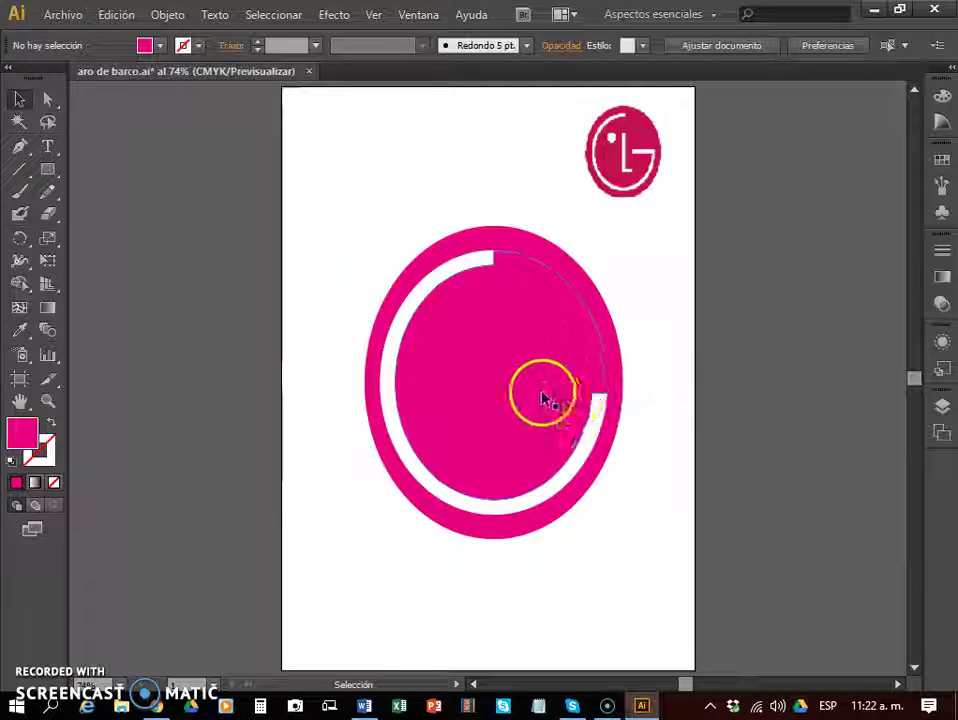
Draw a thin rectangle inside the G and fill it white
click(52, 177)
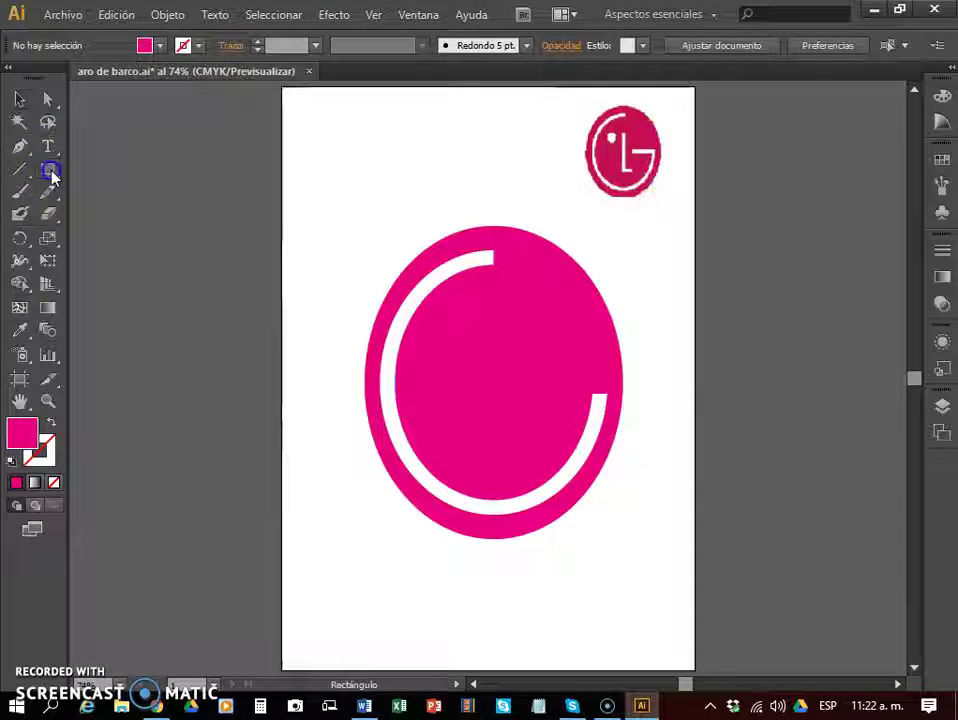
drag(521, 378, 606, 399)
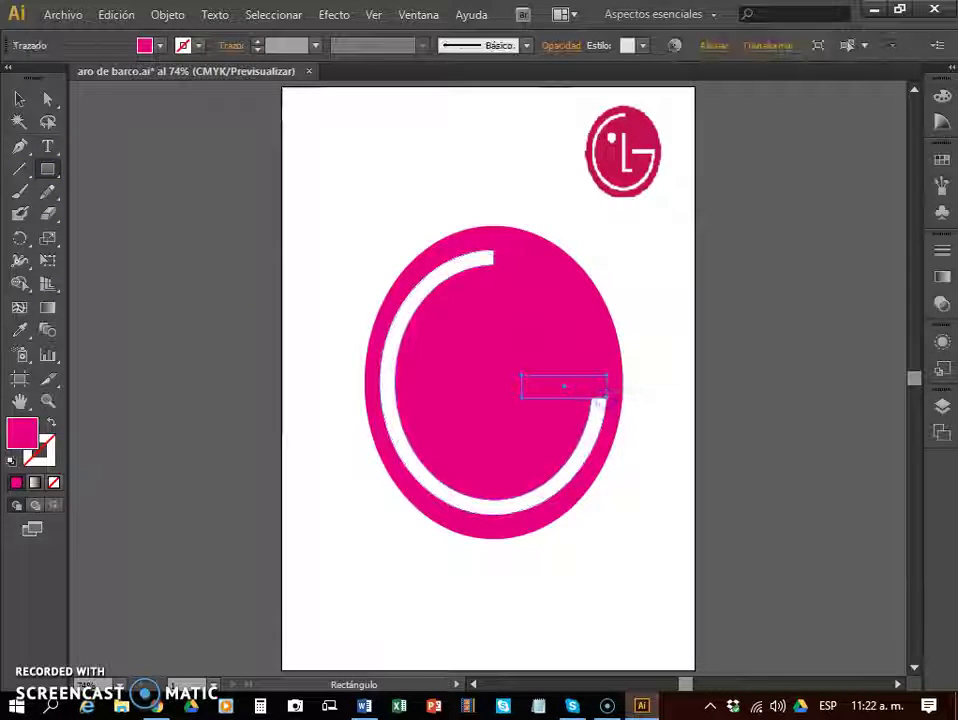
click(160, 45)
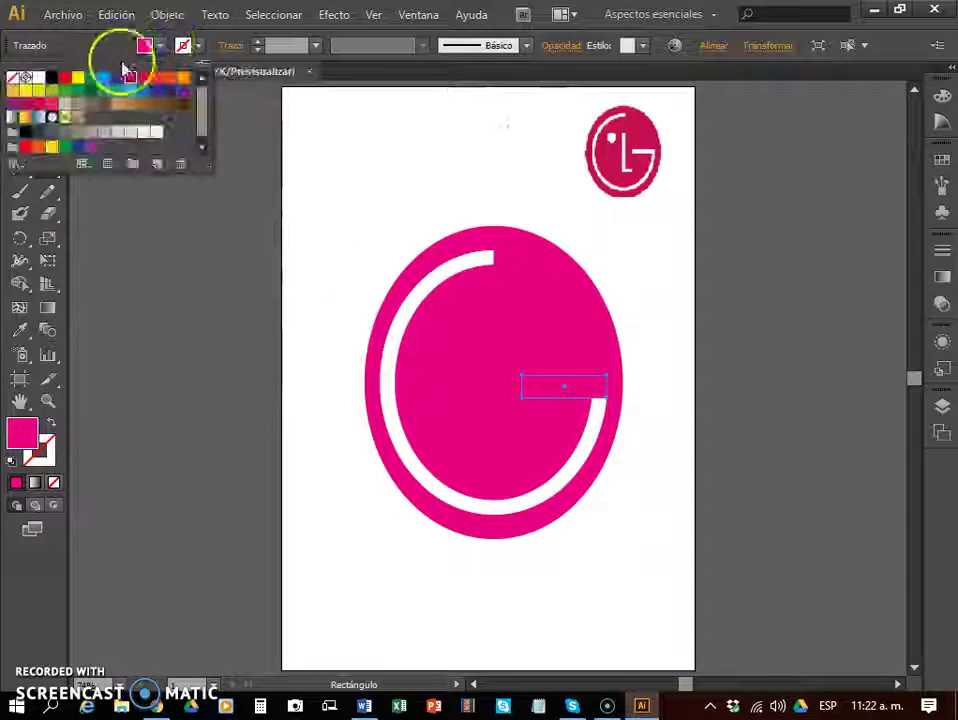
click(38, 78)
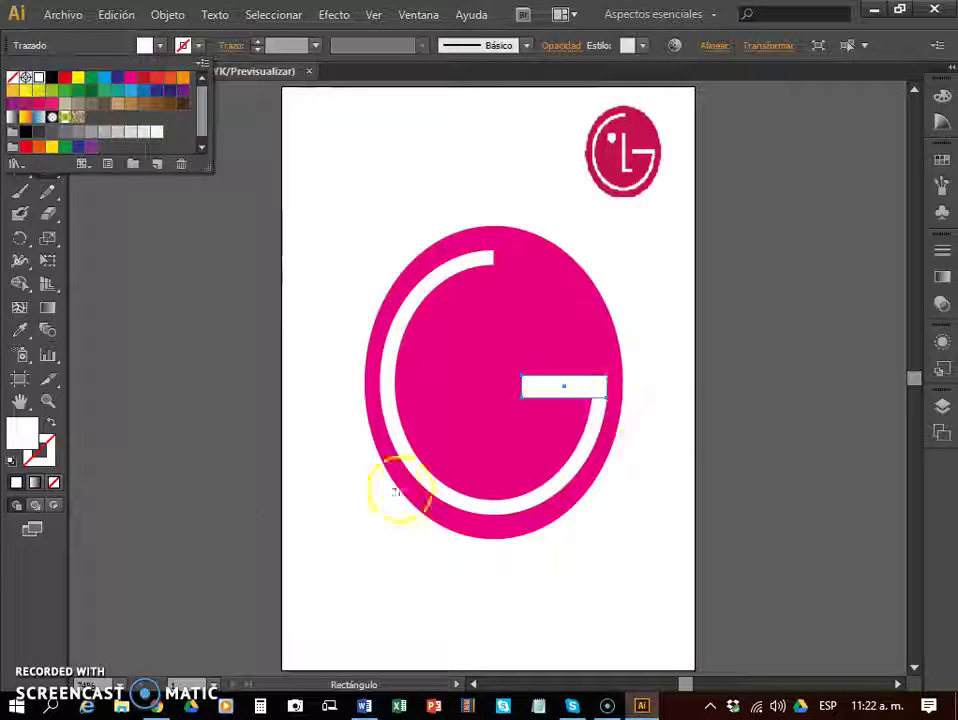
Undo an extra larger white rectangle and zoom in close on the bar
drag(501, 351, 614, 430)
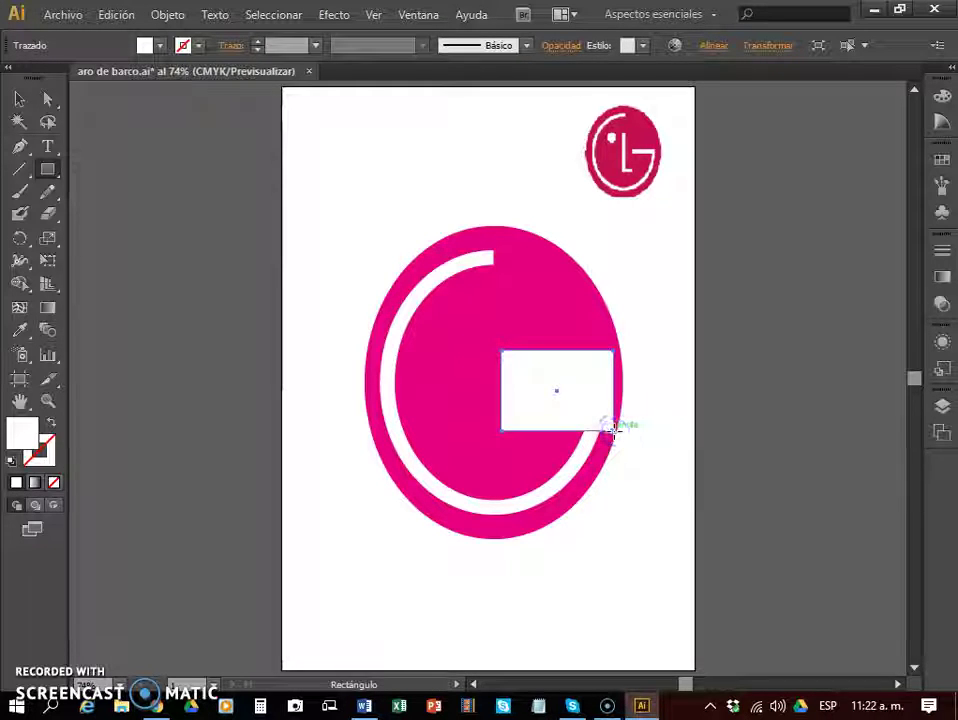
key(ctrl+z)
click(47, 400)
drag(497, 366, 626, 421)
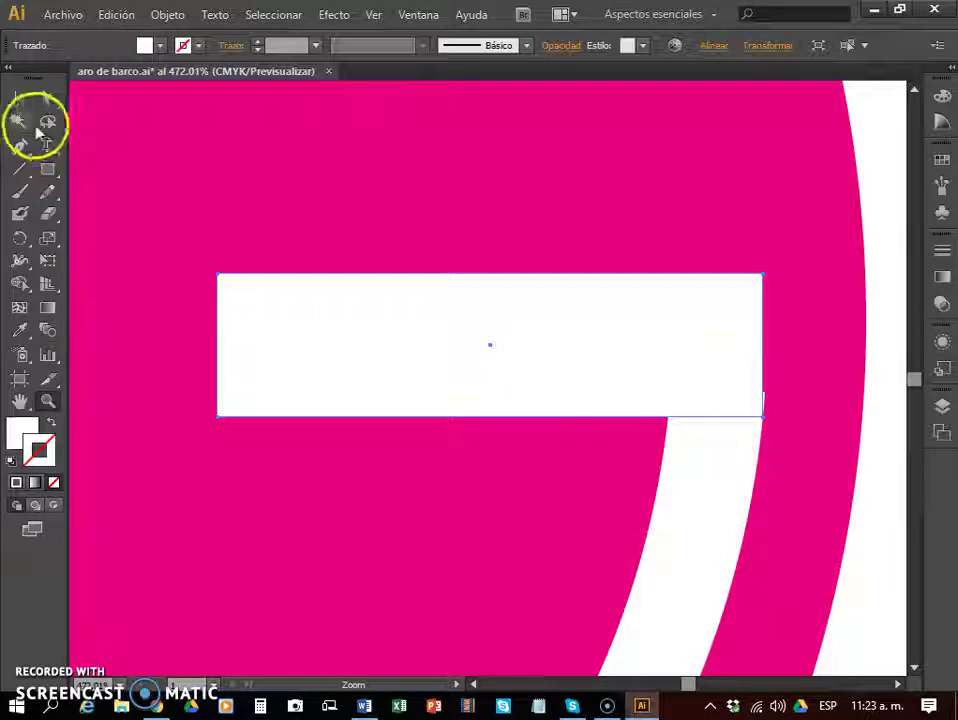
Nudge the white bar into alignment with the ring's end
click(19, 98)
click(735, 376)
drag(701, 377, 705, 378)
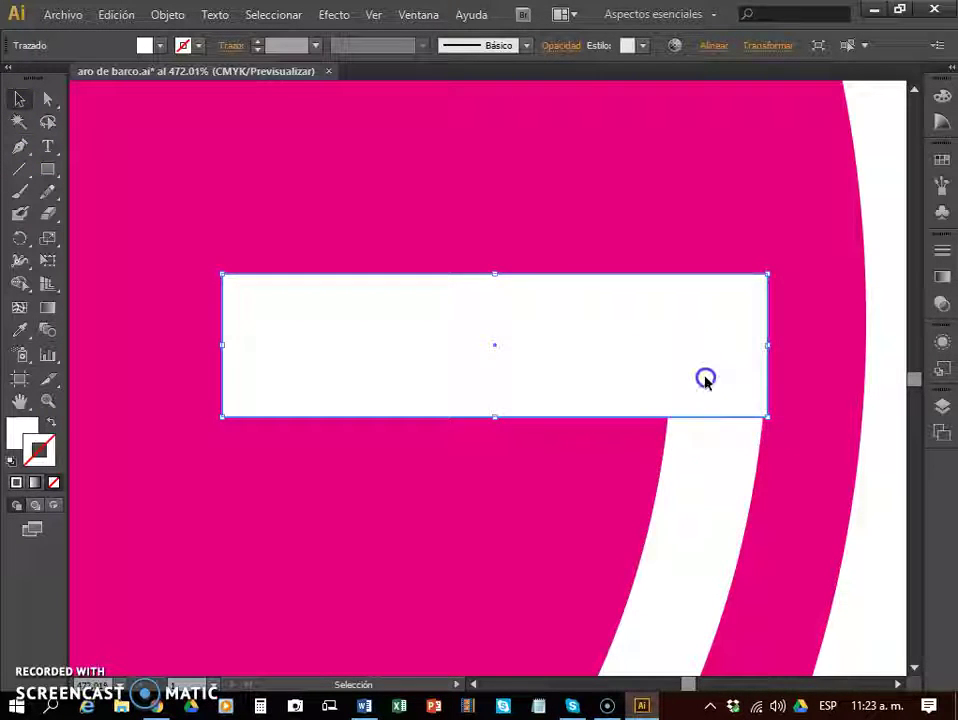
drag(705, 378, 700, 383)
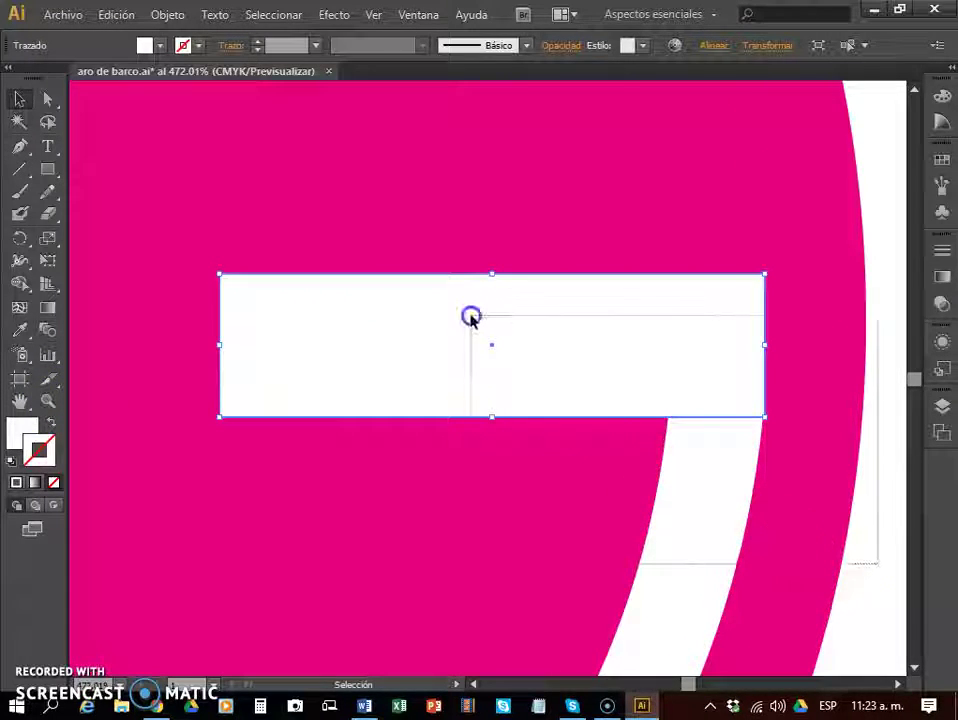
Shape Builder-merge the white bar into the ring, then fit the artboard in the window
key(ctrl+a)
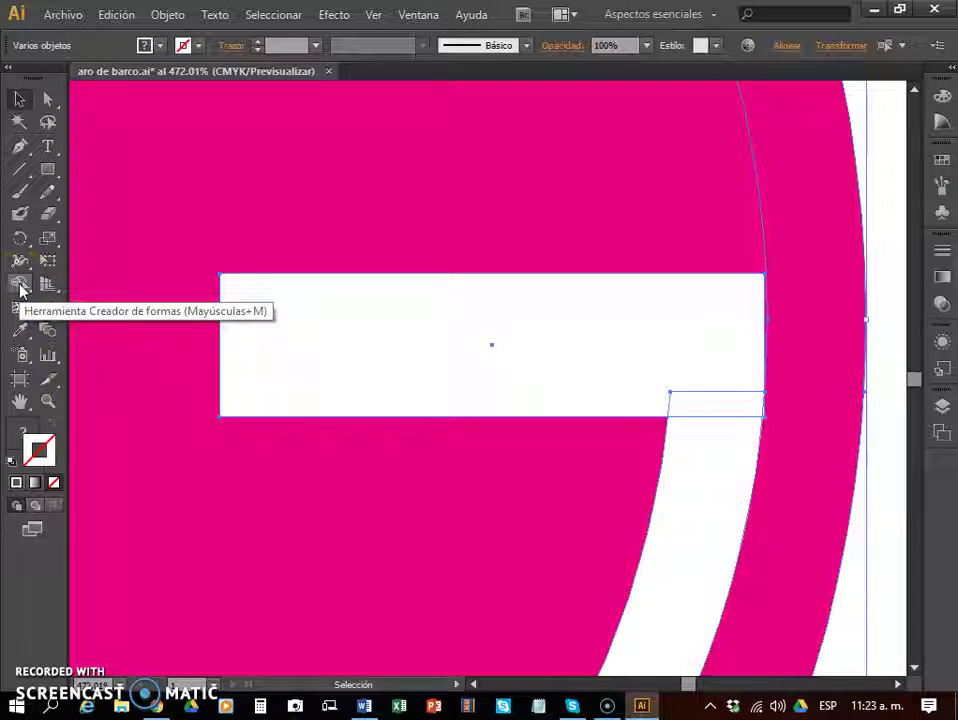
click(19, 286)
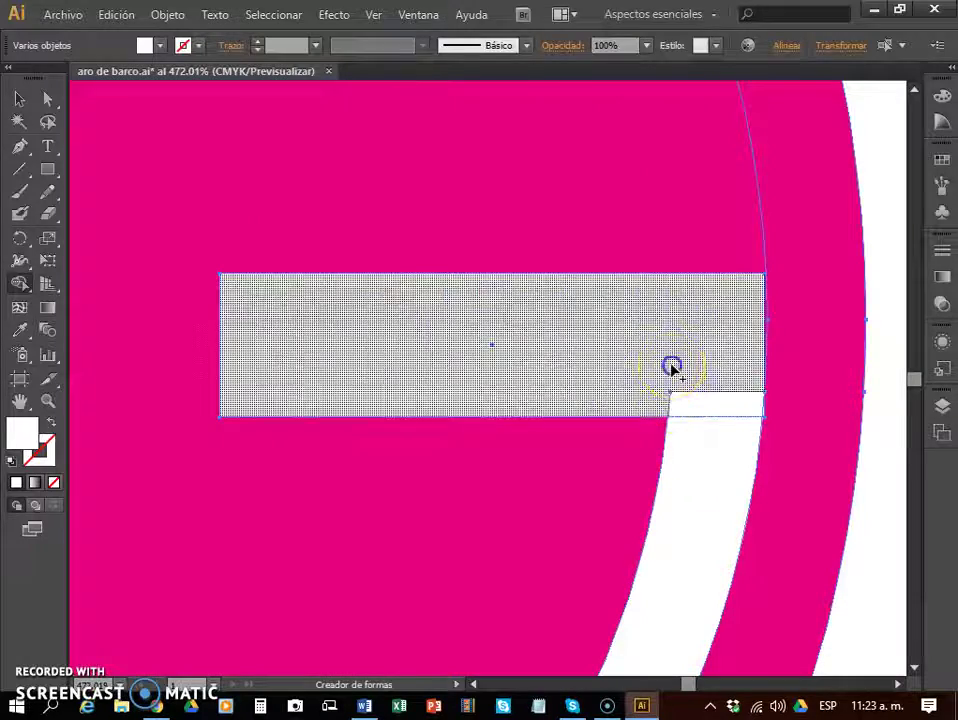
mouse_move(672, 368)
mouse_down()
mouse_move(698, 400)
mouse_move(695, 526)
mouse_up()
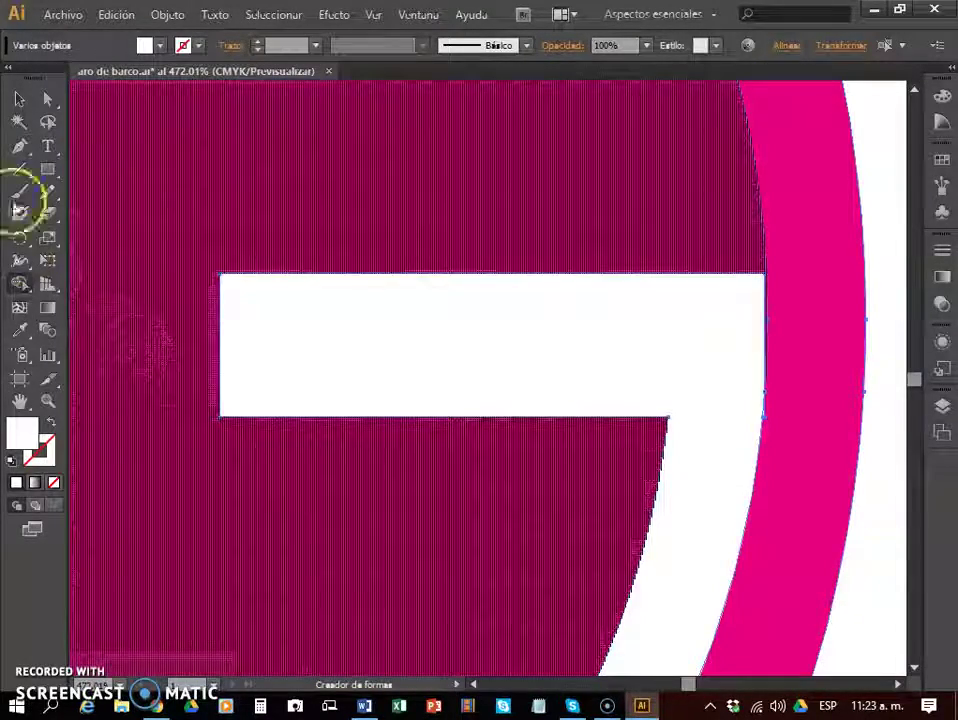
click(19, 99)
click(373, 14)
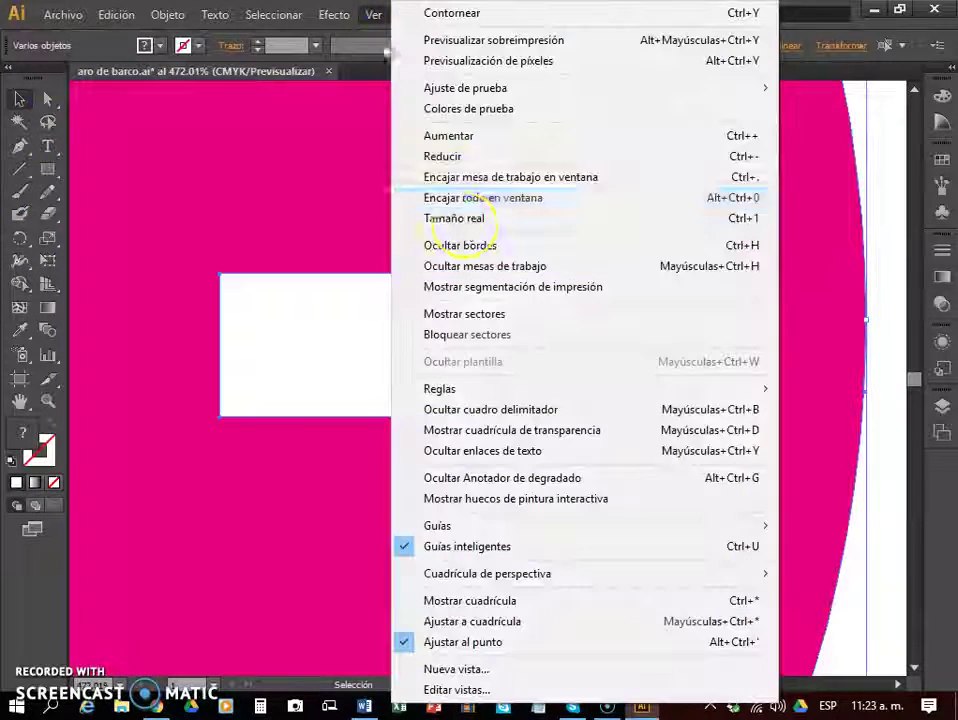
click(509, 180)
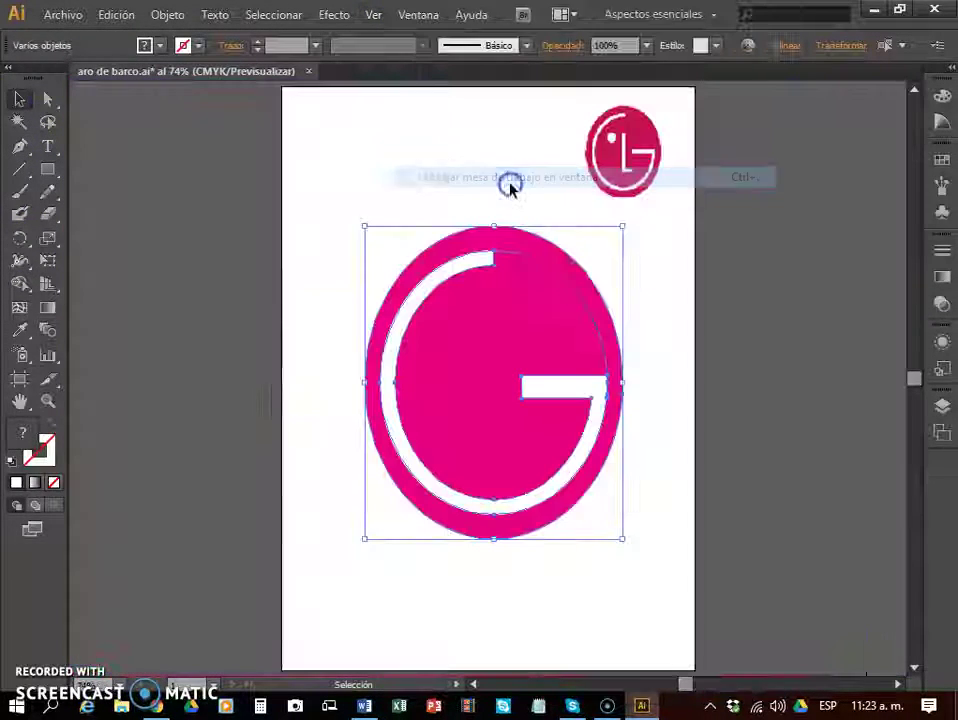
Deselect the finished G and pick the Rectangle tool
click(657, 434)
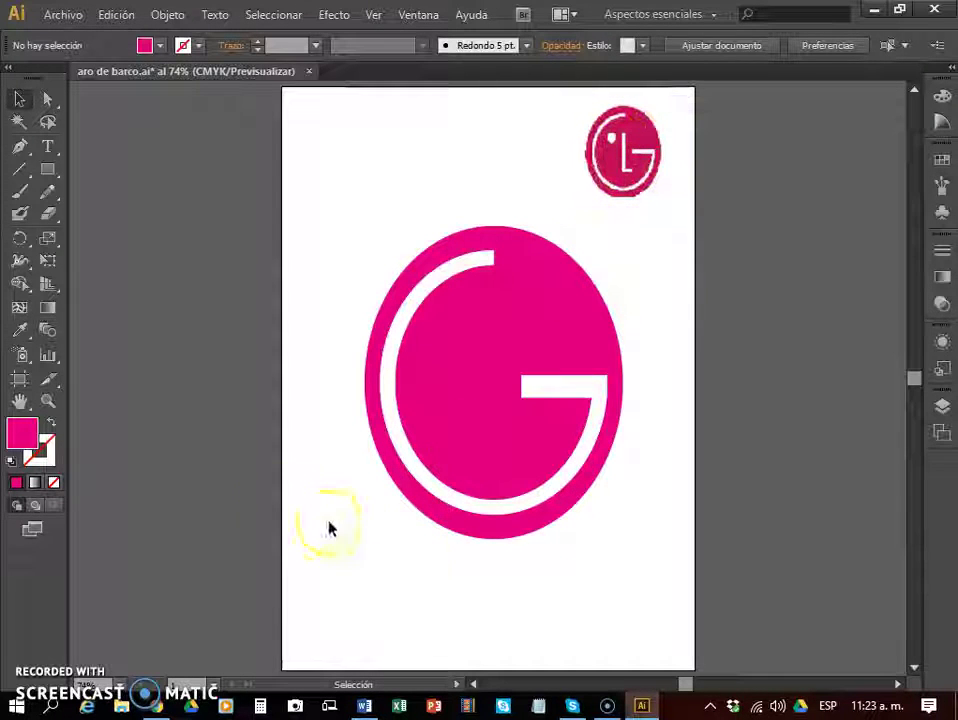
click(49, 172)
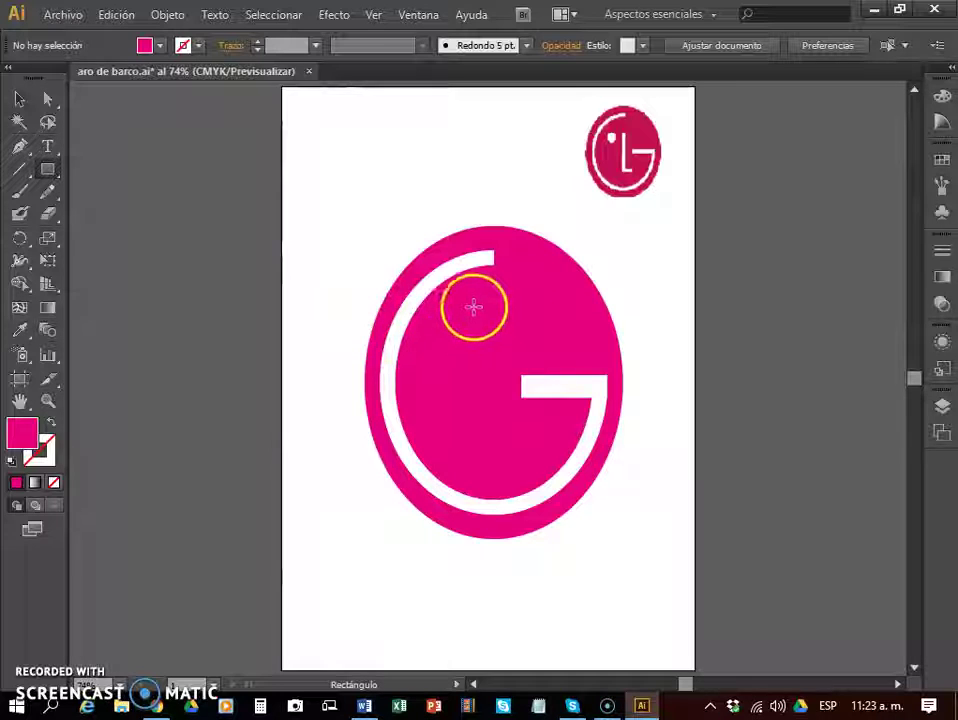
Draw a tall thin white rectangle at the G's centre
drag(488, 319, 499, 413)
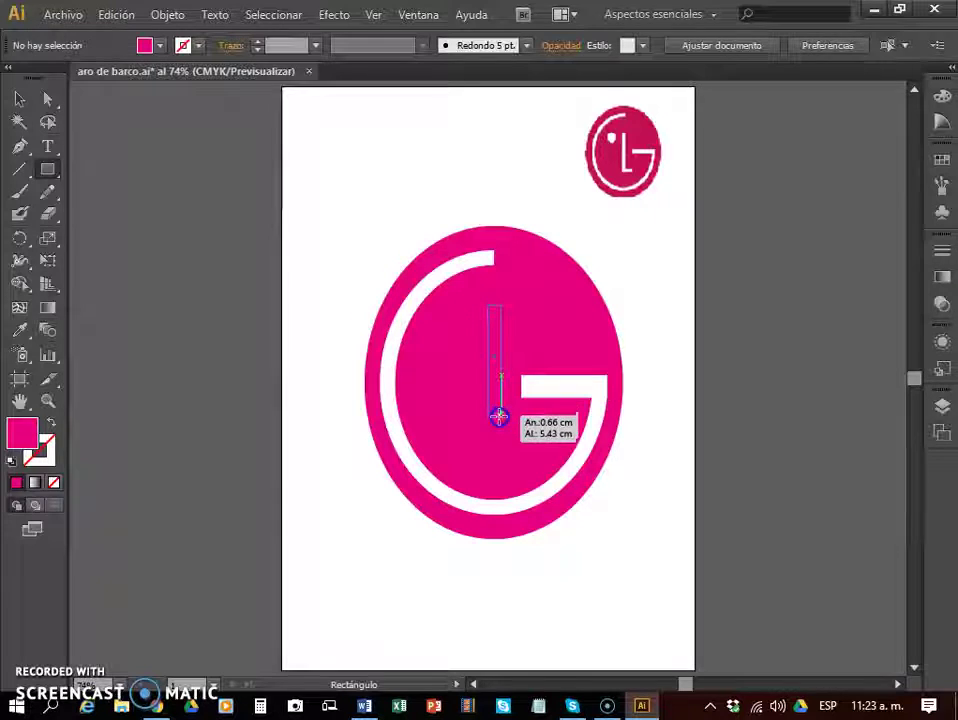
drag(499, 428, 499, 430)
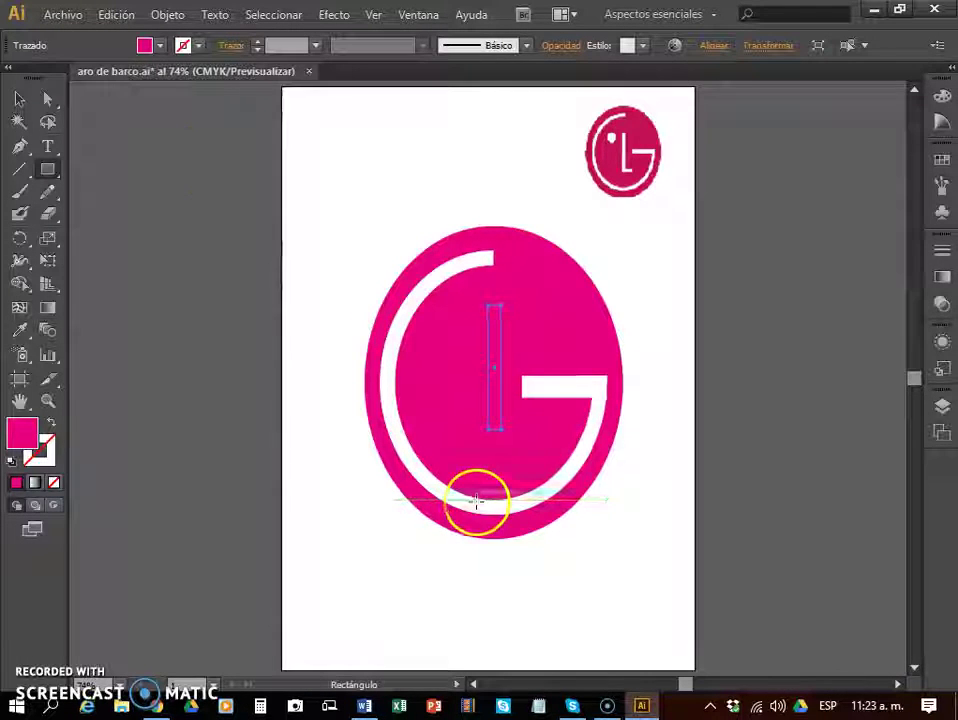
click(158, 45)
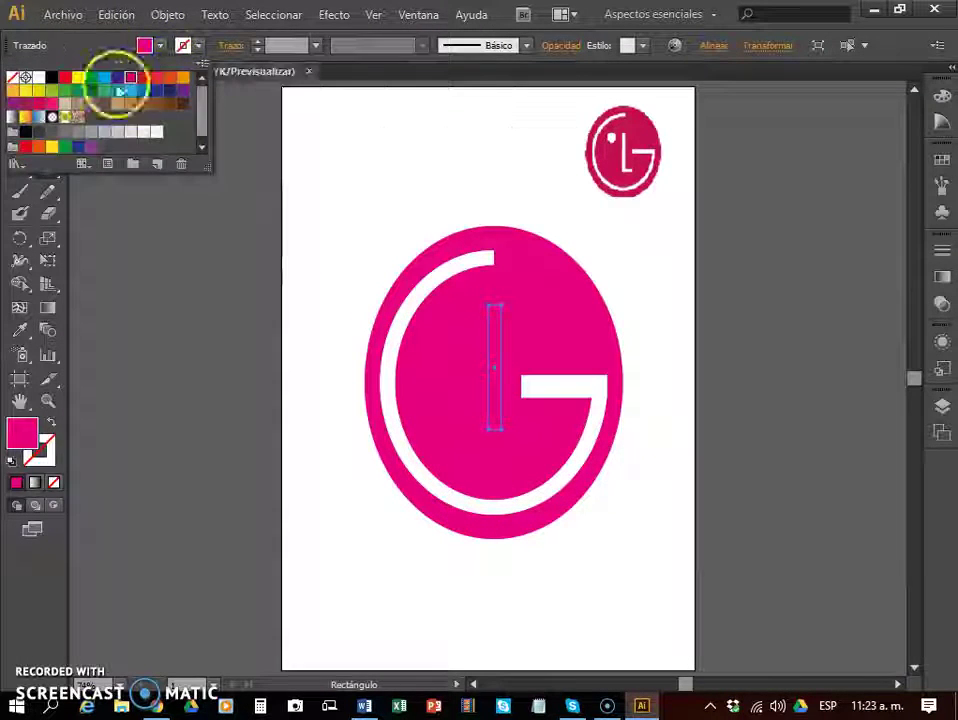
click(38, 77)
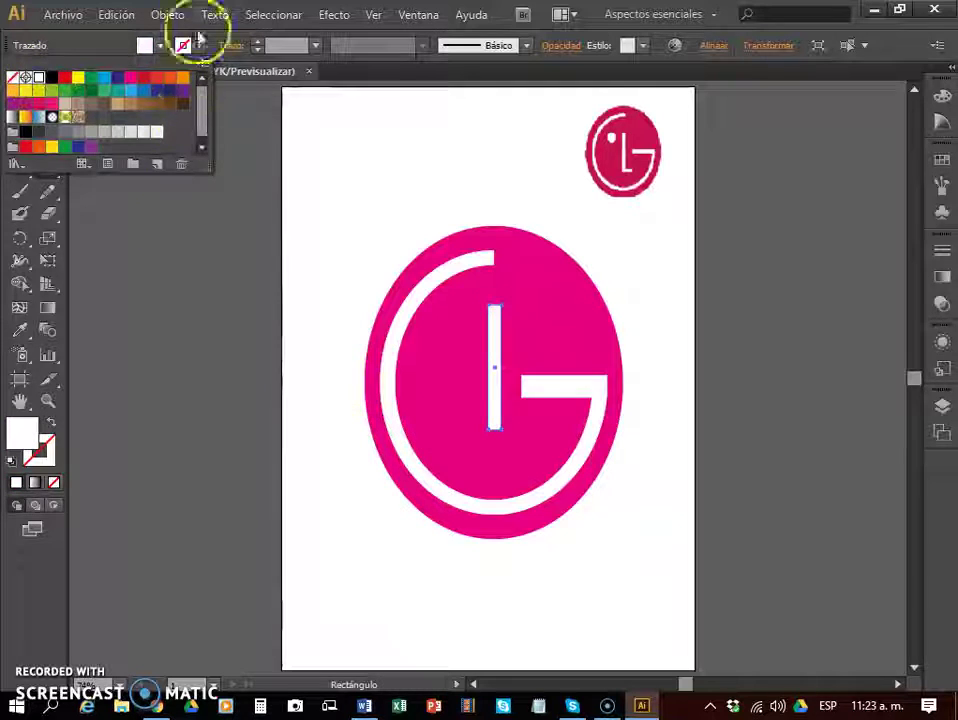
click(19, 99)
Duplicate the white bar to its right and shorten the copy from the top
click(497, 420)
drag(497, 420, 520, 428)
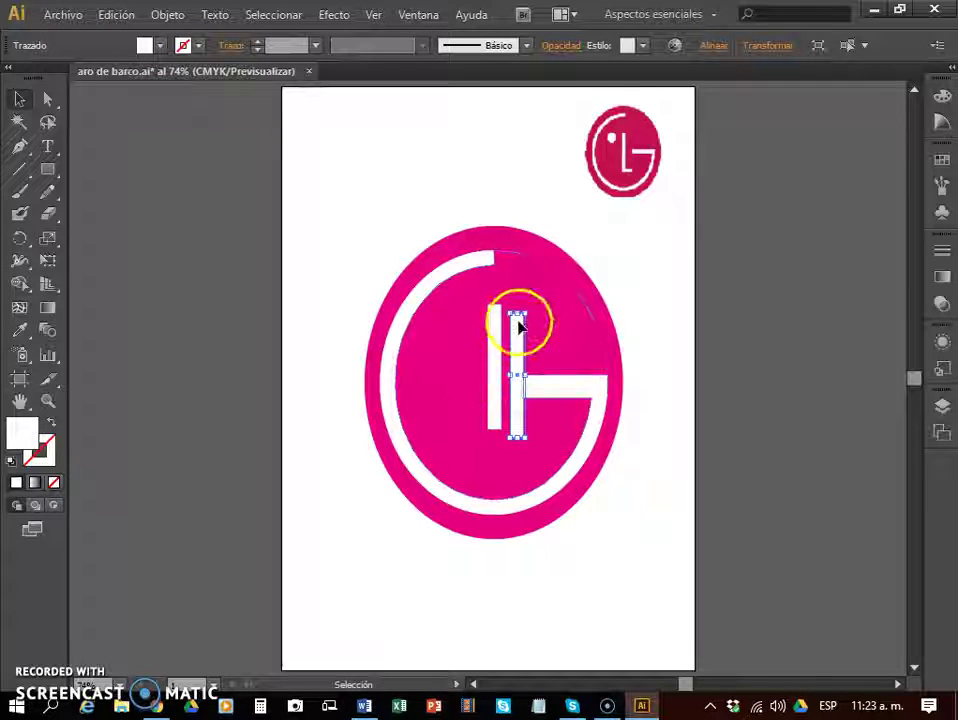
mouse_move(517, 315)
mouse_down()
mouse_move(517, 400)
mouse_move(517, 390)
mouse_up()
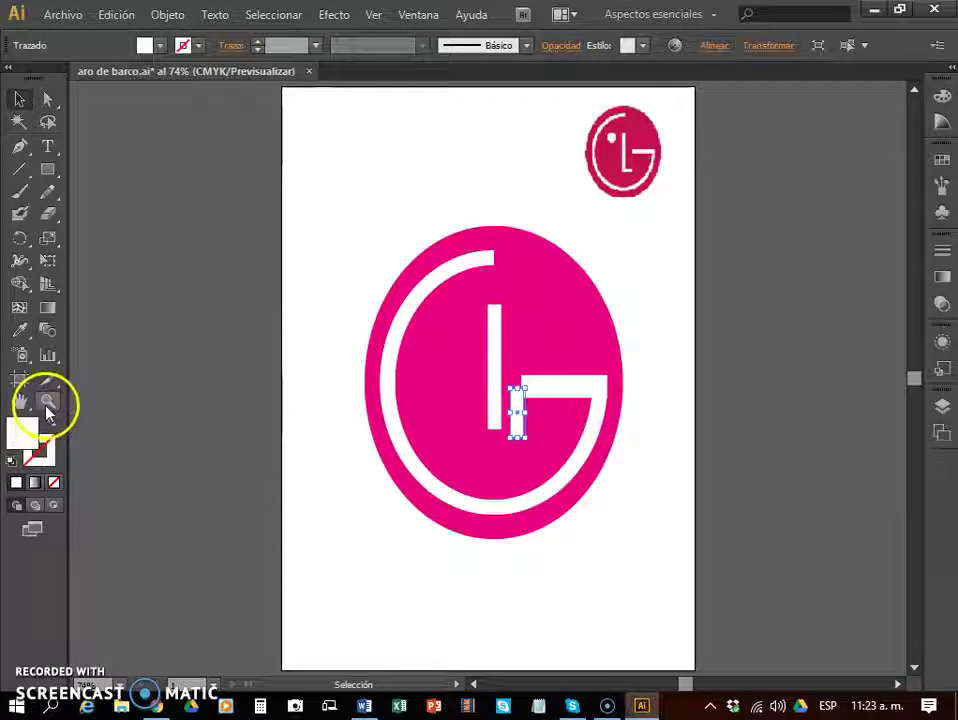
Zoom in, rotate the short bar horizontal and lower it to the L's base
click(47, 402)
drag(470, 366, 590, 455)
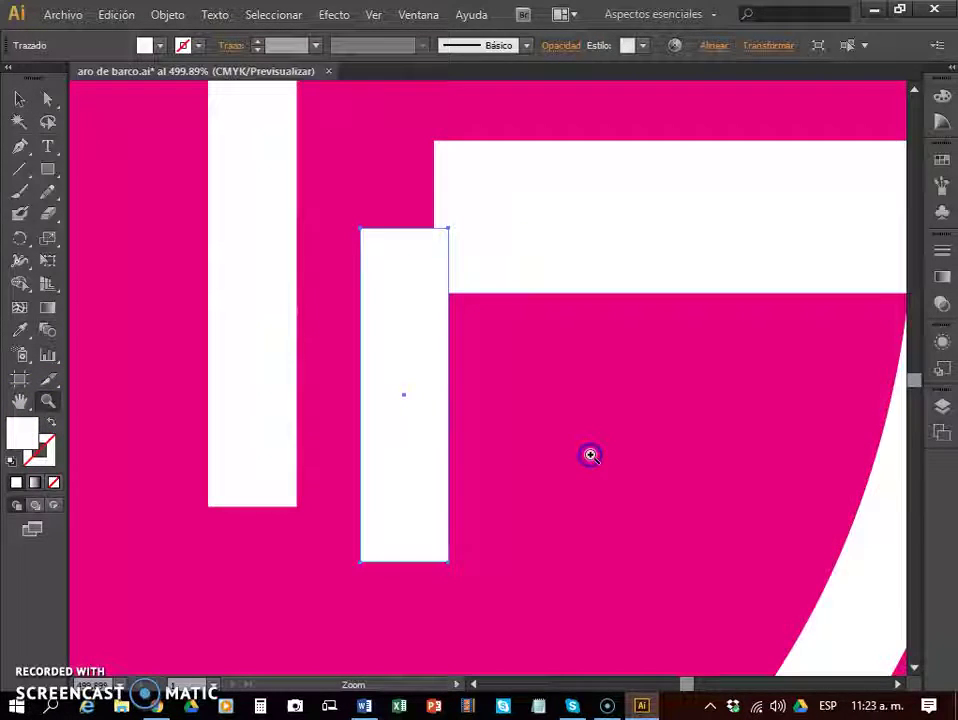
click(19, 99)
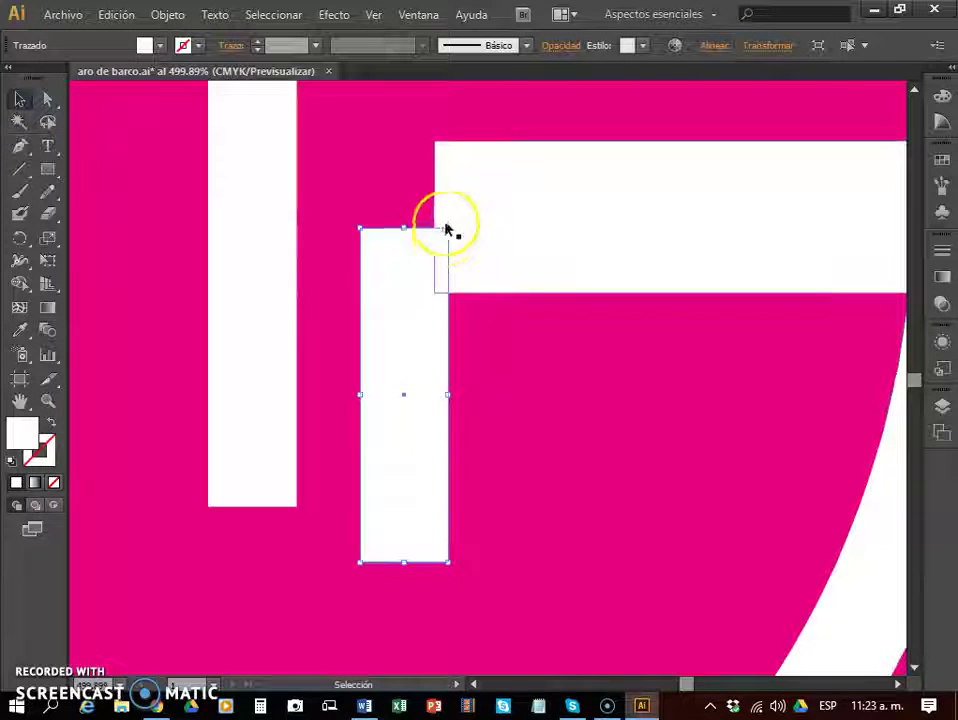
mouse_move(451, 223)
mouse_down()
mouse_move(513, 404)
mouse_move(510, 425)
mouse_up()
drag(447, 408, 447, 479)
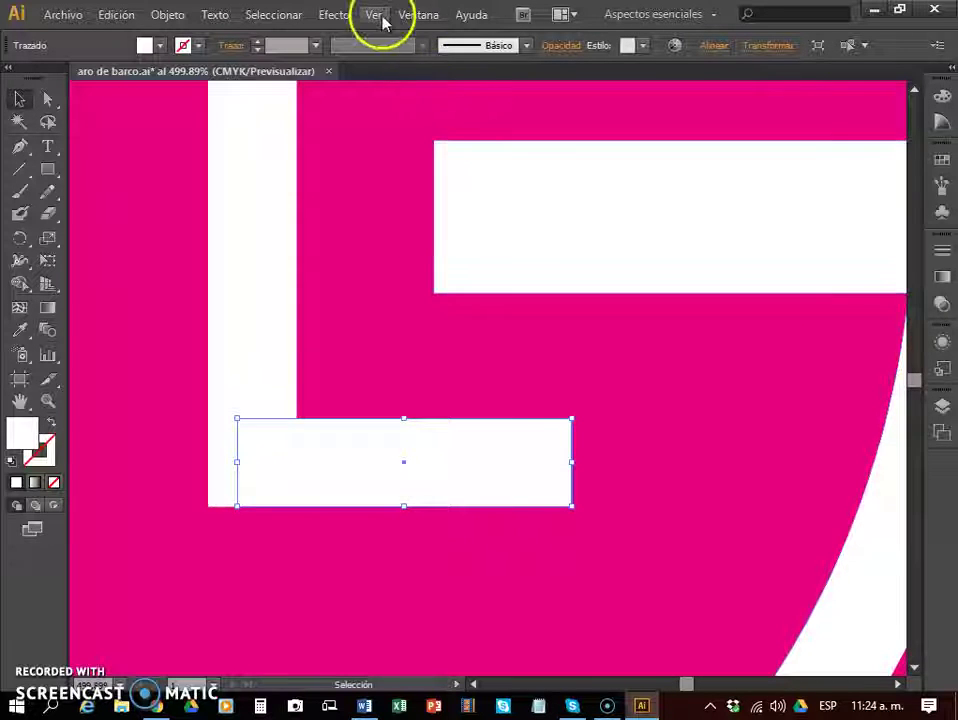
Fit the artboard in view, narrow the foot bar and select the whole LG logo
click(380, 16)
click(492, 180)
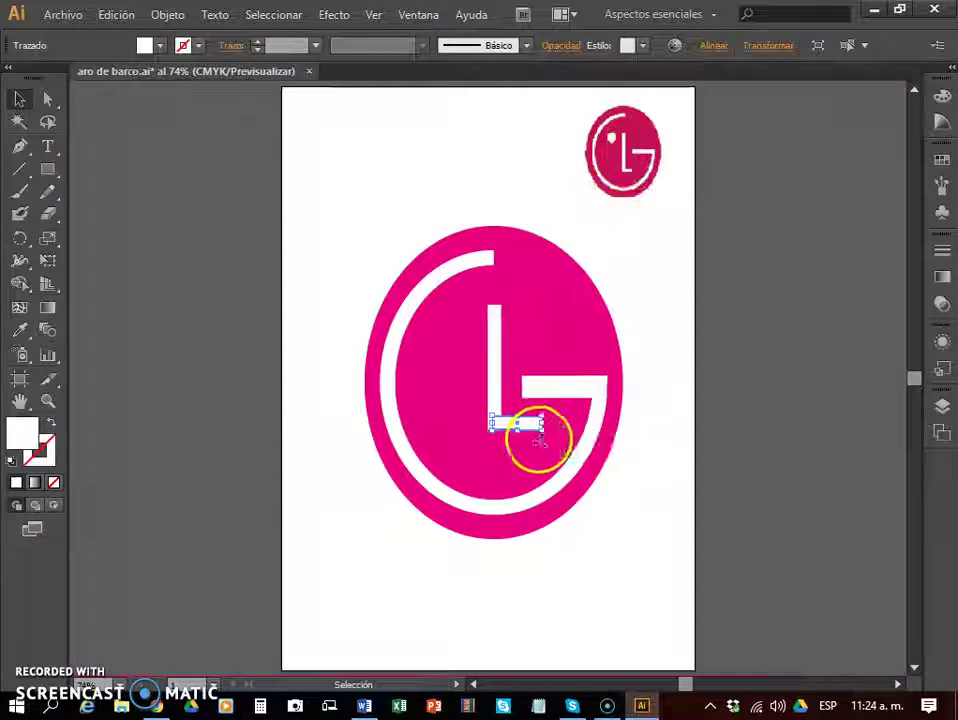
key(ctrl+z)
key(ctrl+shift+z)
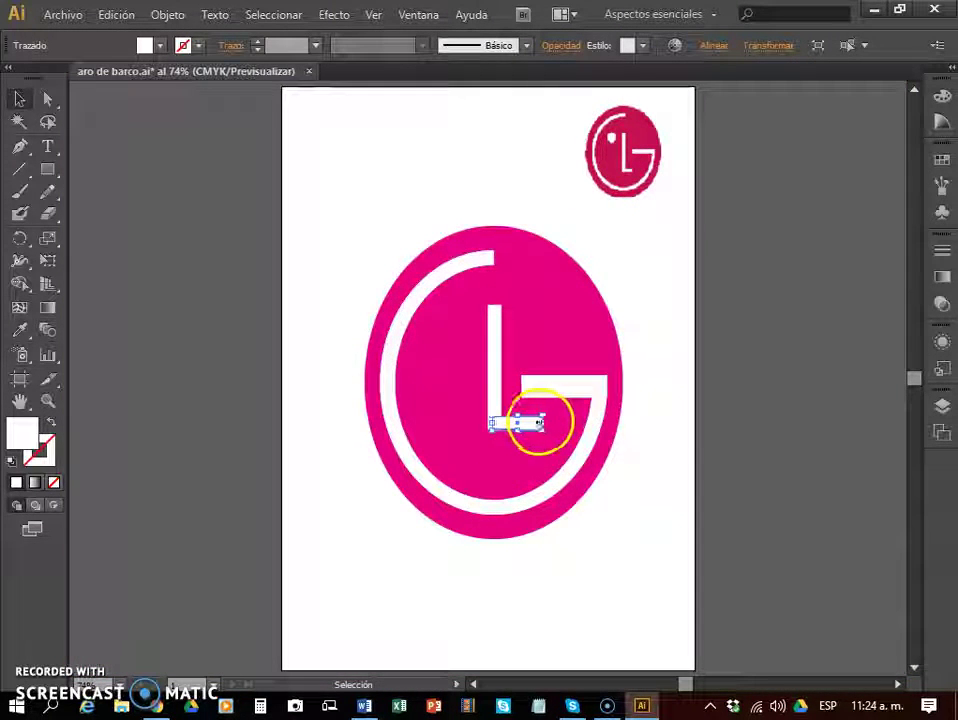
drag(540, 421, 523, 421)
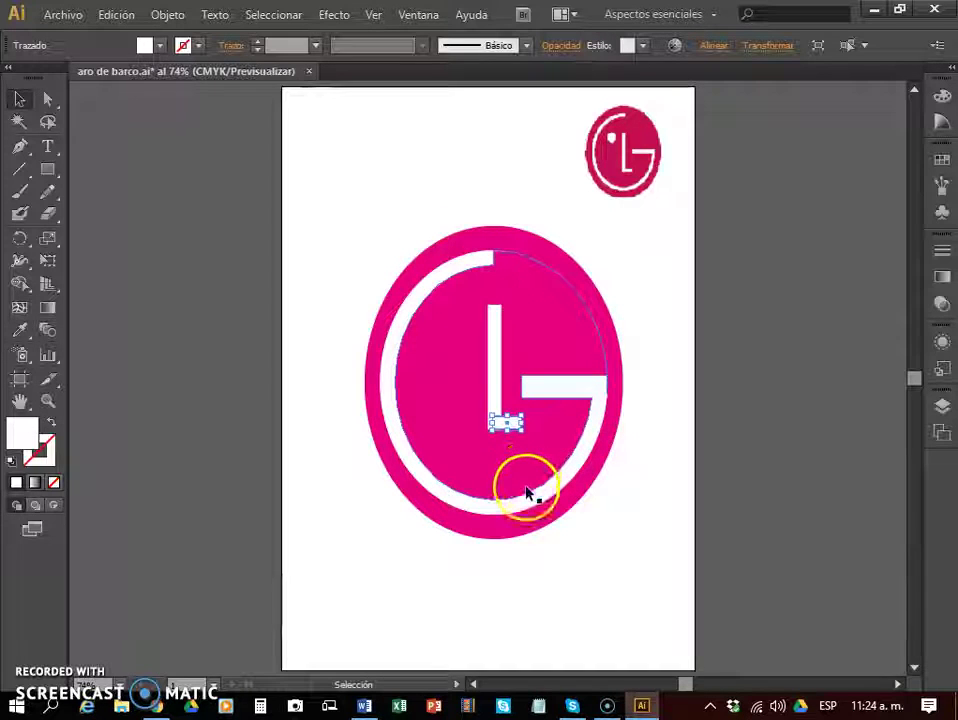
drag(632, 513, 492, 413)
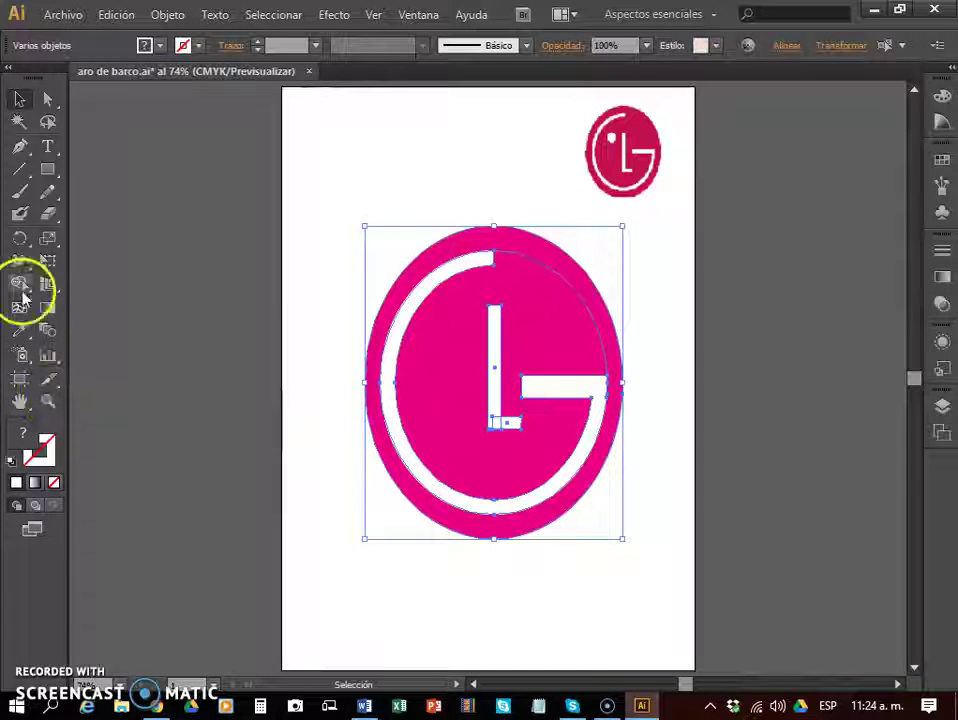
Unite the L's foot and tall vertical bar into one white L using Shape Builder
click(21, 285)
click(509, 423)
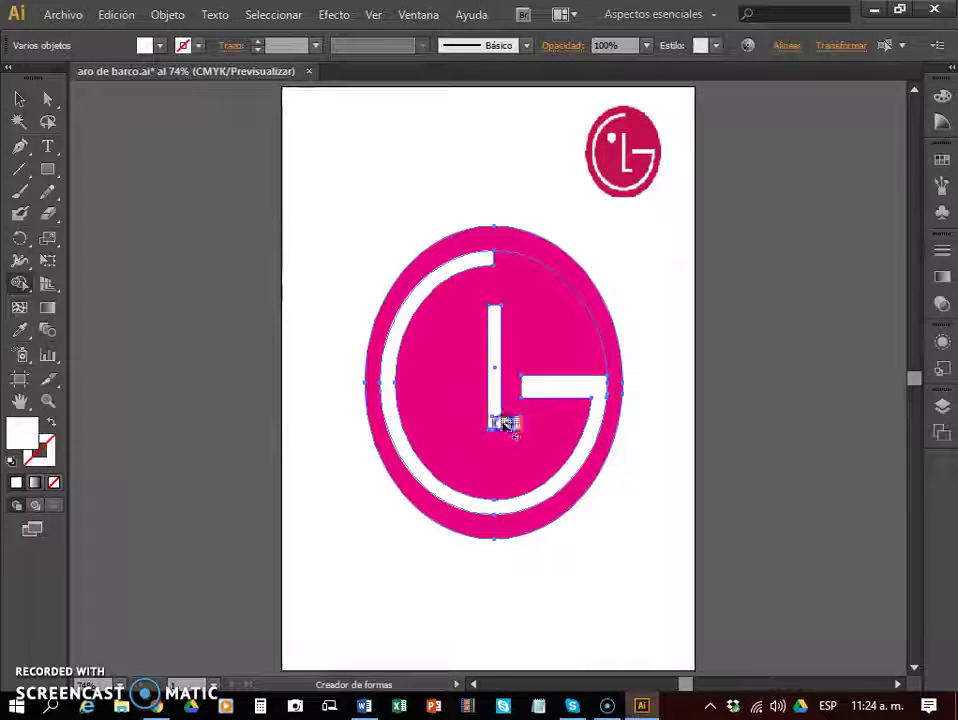
drag(498, 524, 505, 420)
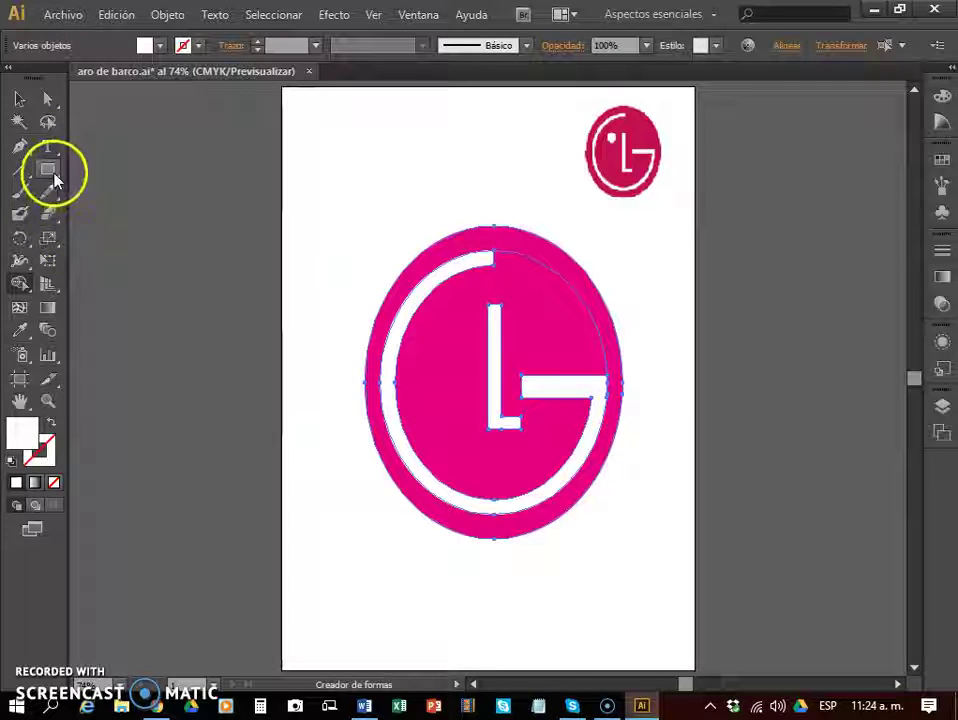
drag(55, 178, 110, 222)
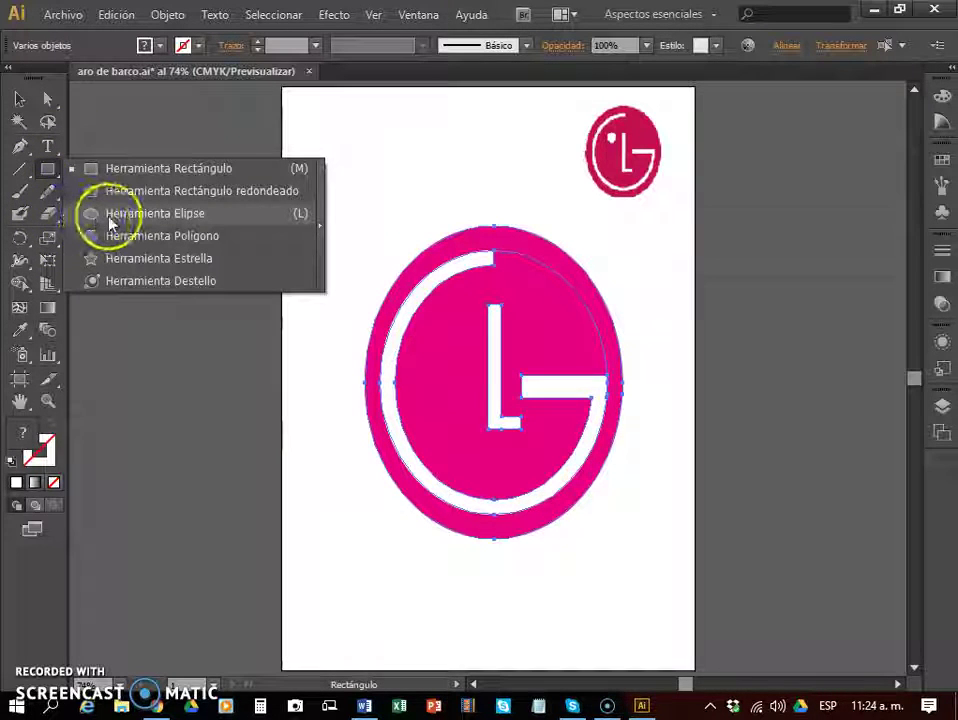
Draw a small white ellipse dot to the upper left of the L, then deselect it
click(109, 218)
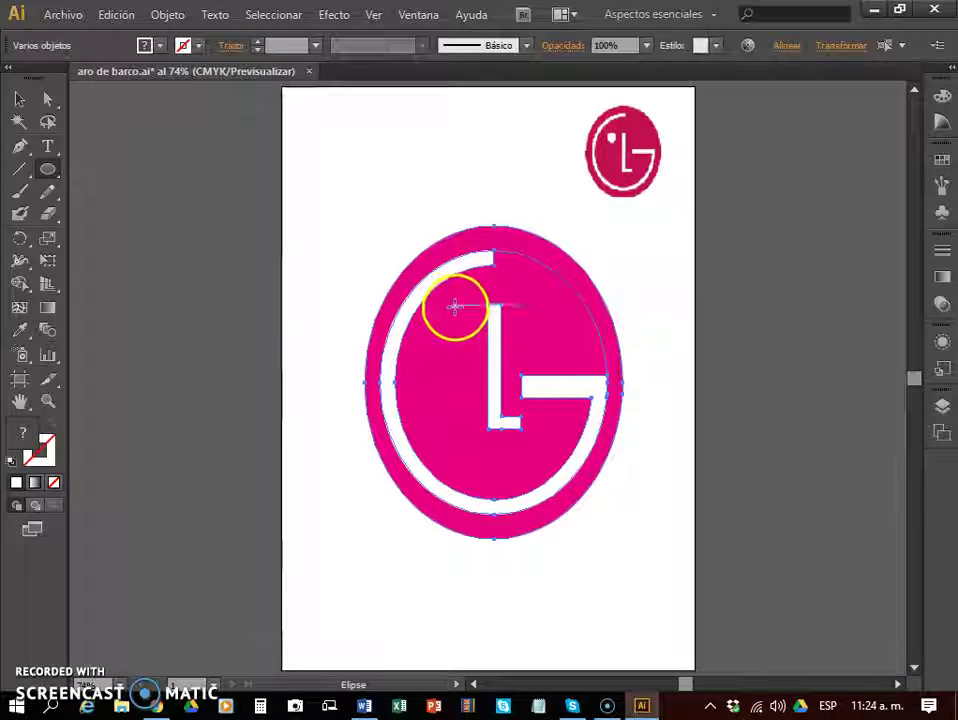
drag(456, 309, 475, 327)
click(19, 98)
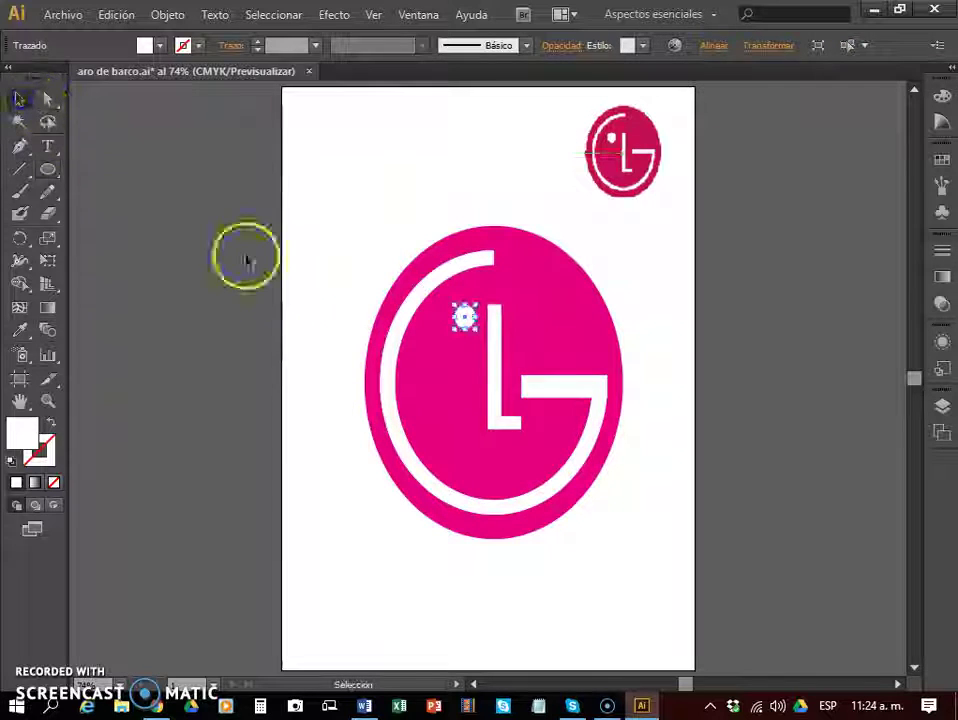
click(538, 603)
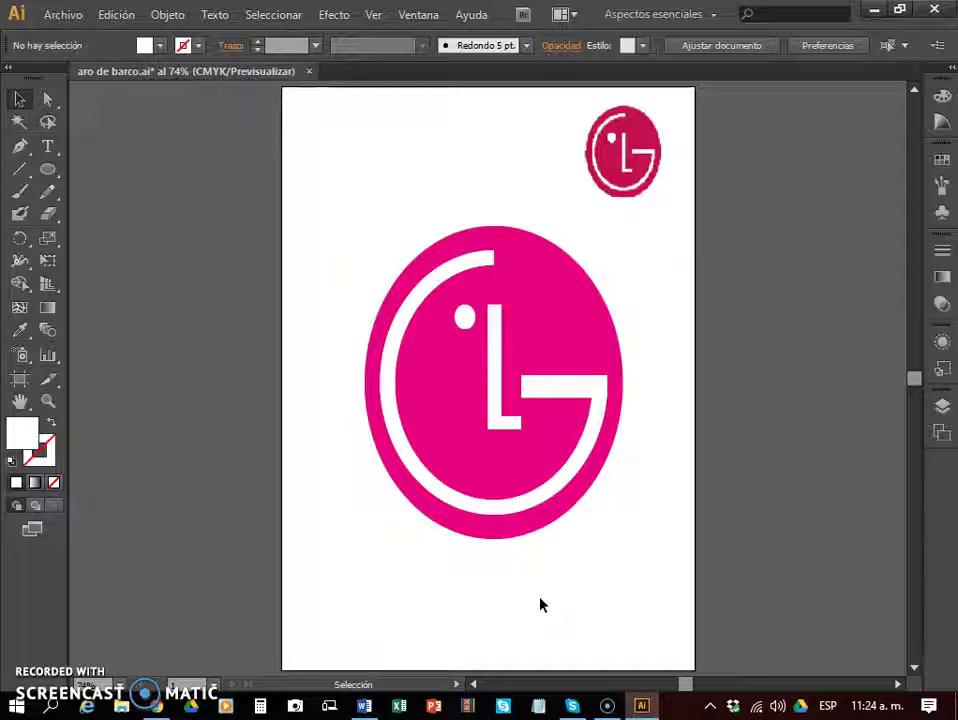
click(475, 421)
click(549, 539)
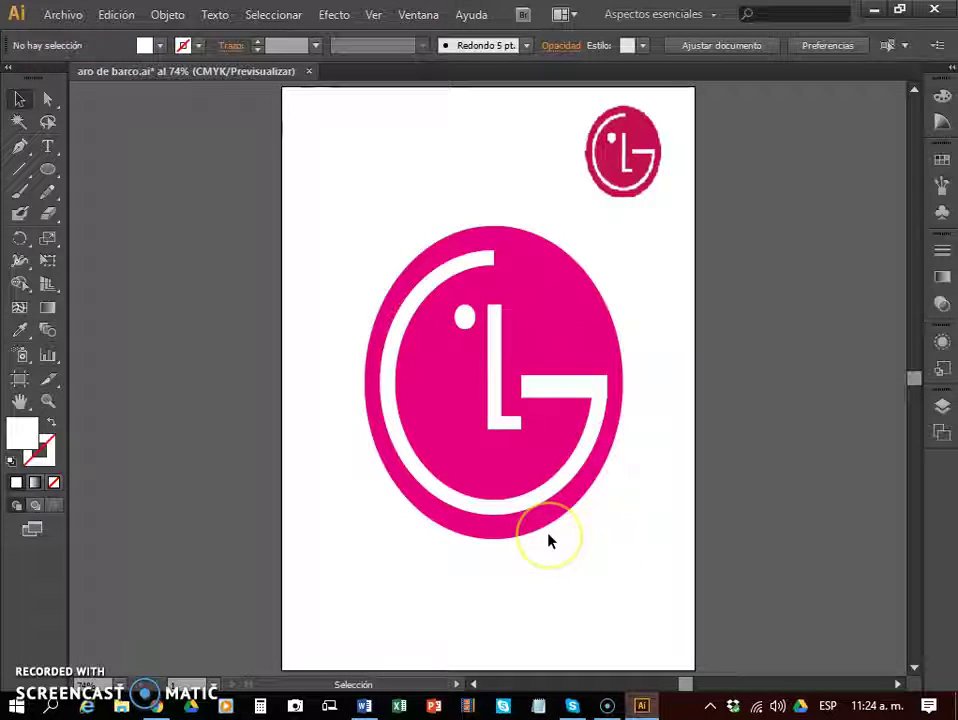
click(532, 549)
click(562, 557)
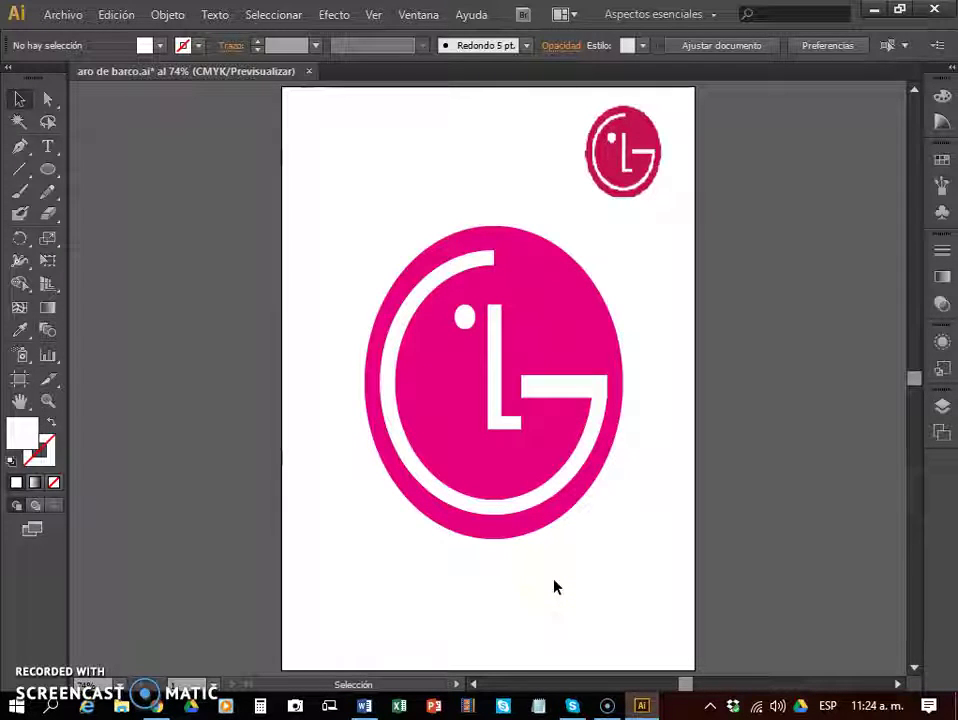
click(120, 682)
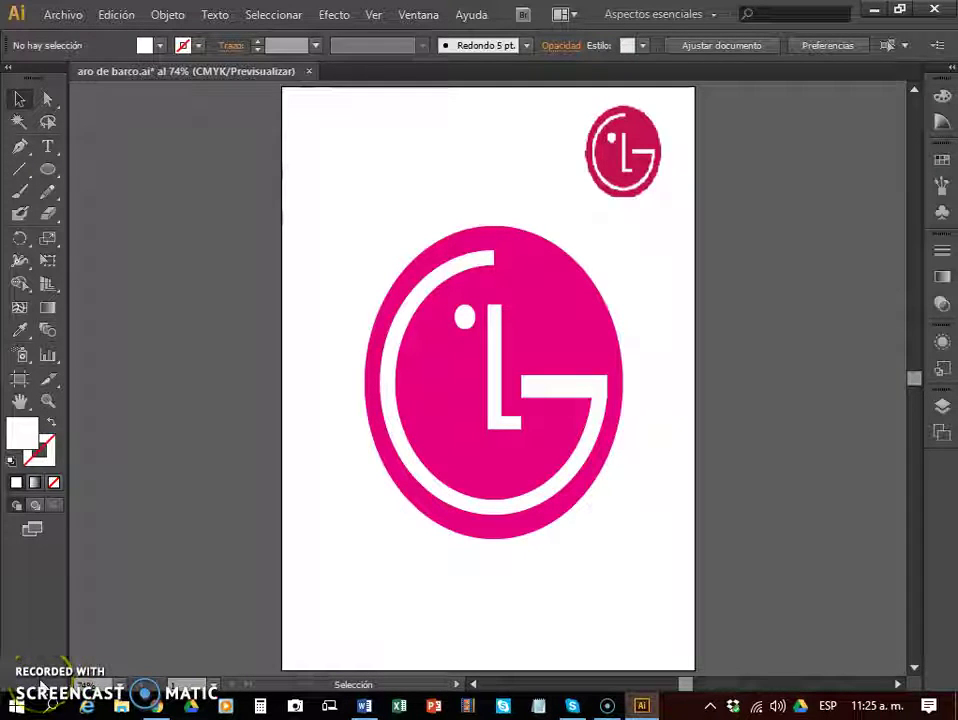